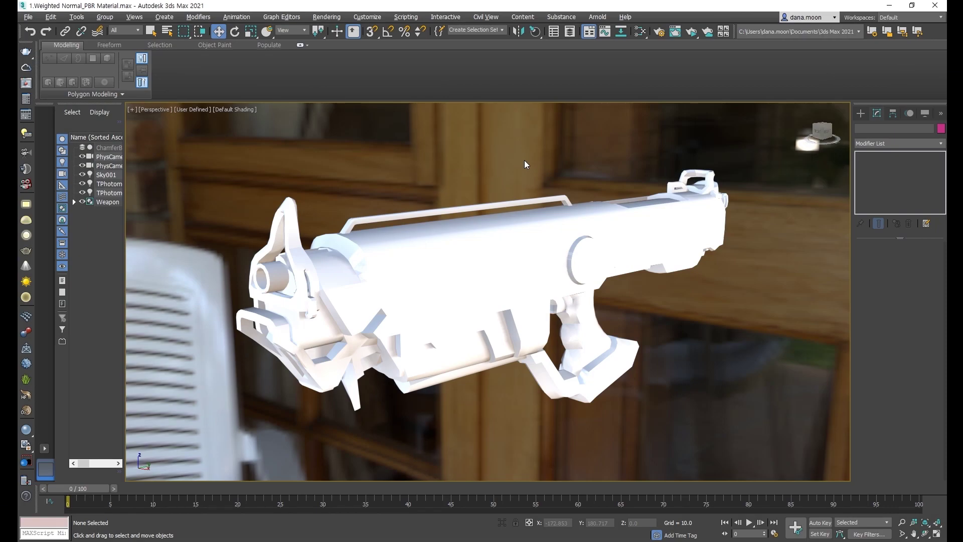
- Select the Weapon group in the Perspective viewport and orbit the view slightly
click(527, 257)
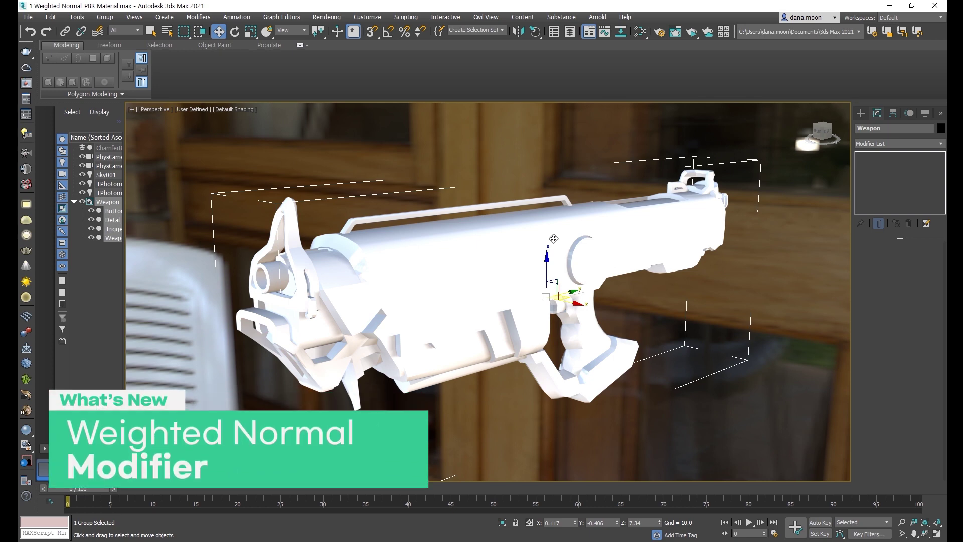
alt+middle_drag(554, 239, 511, 206)
- Add a Weighted Normals modifier to the Weapon group from the Modifier List
click(875, 143)
click(875, 142)
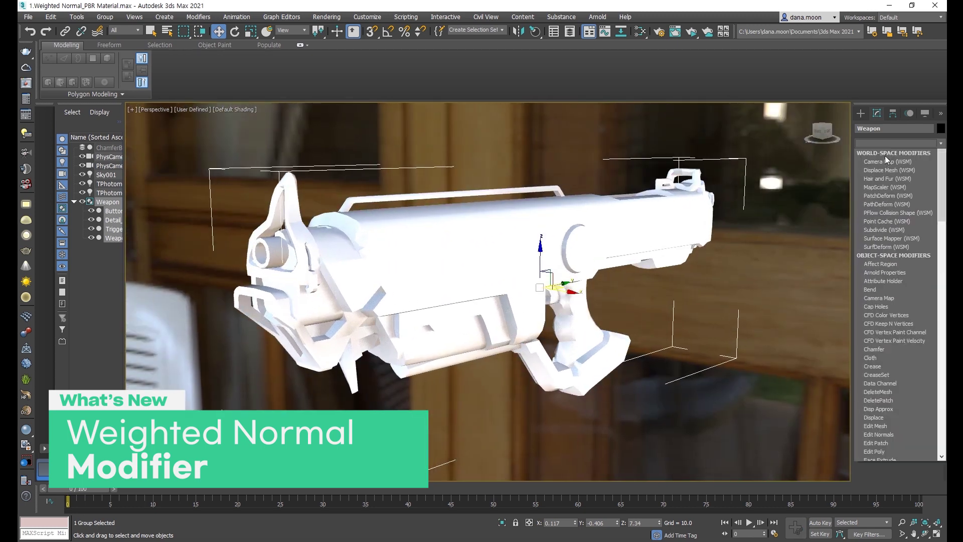
key(w)
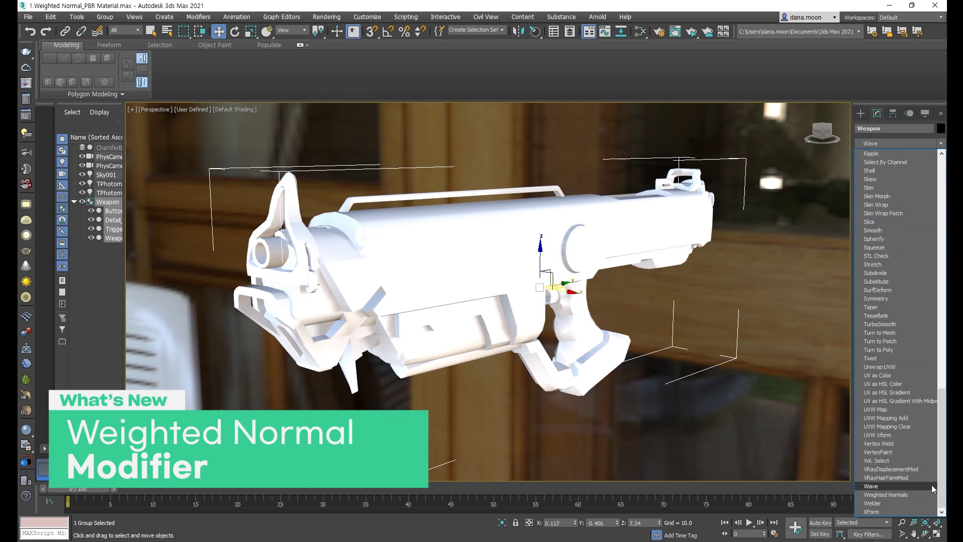
click(903, 495)
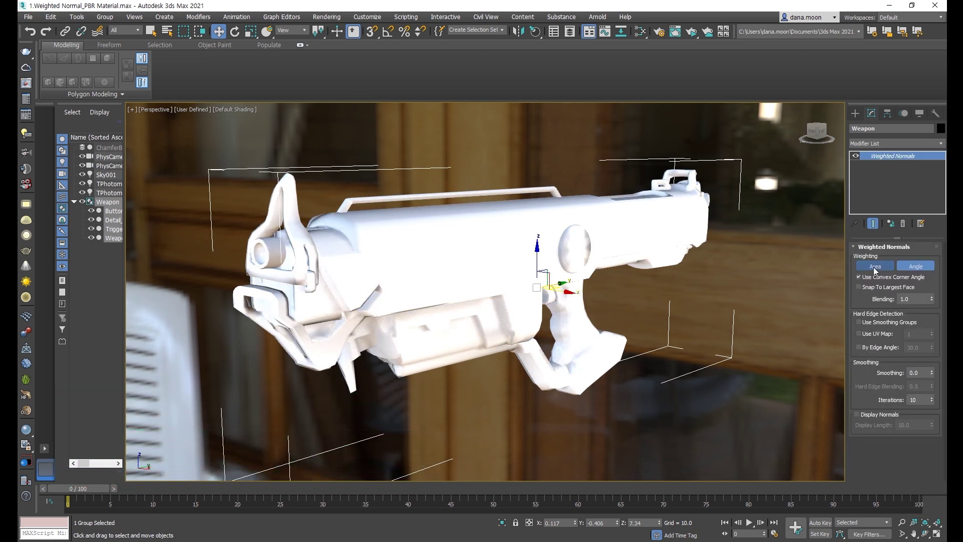
- Enable Angle weighting with Blending 1.0, and detect hard edges by smoothing groups, UV map and edge angle
click(914, 271)
right_click(932, 299)
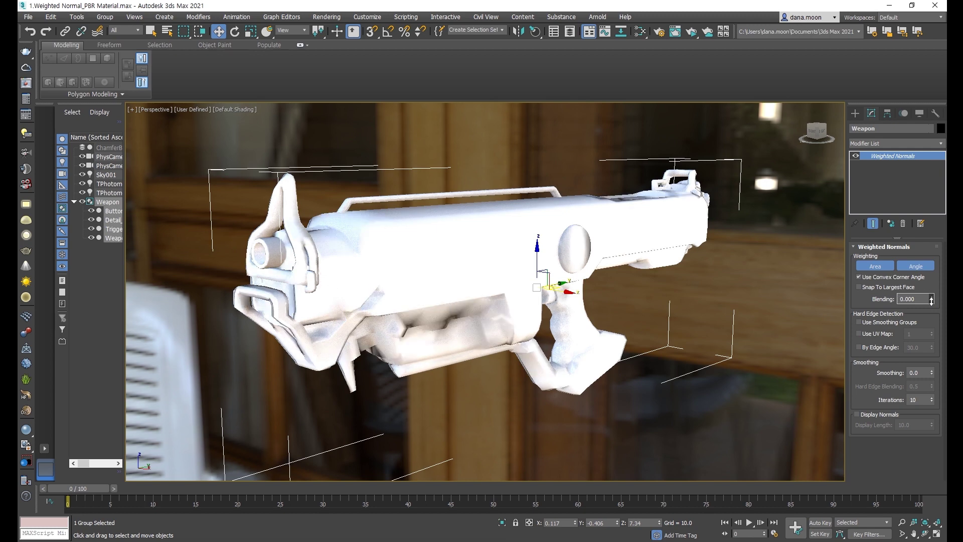
drag(931, 300, 926, 285)
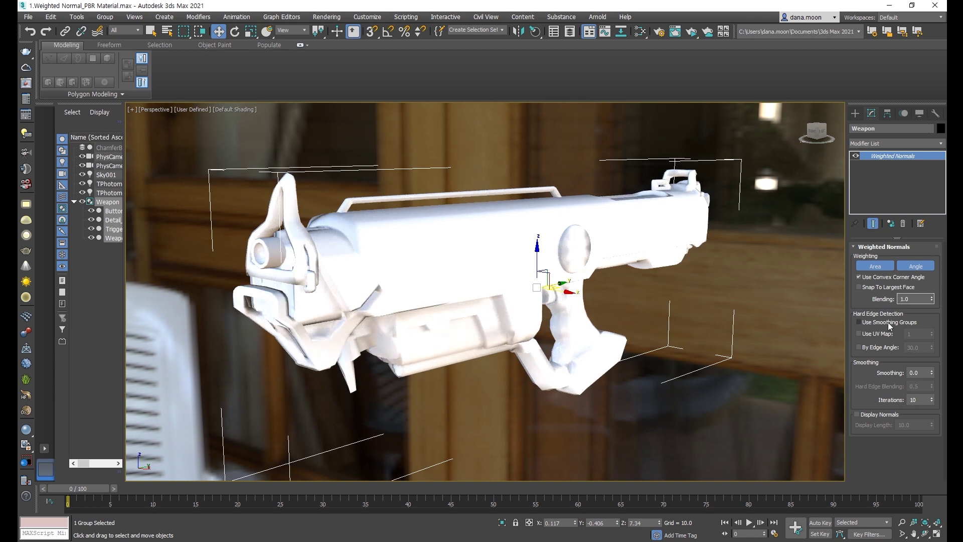
mouse_move(888, 322)
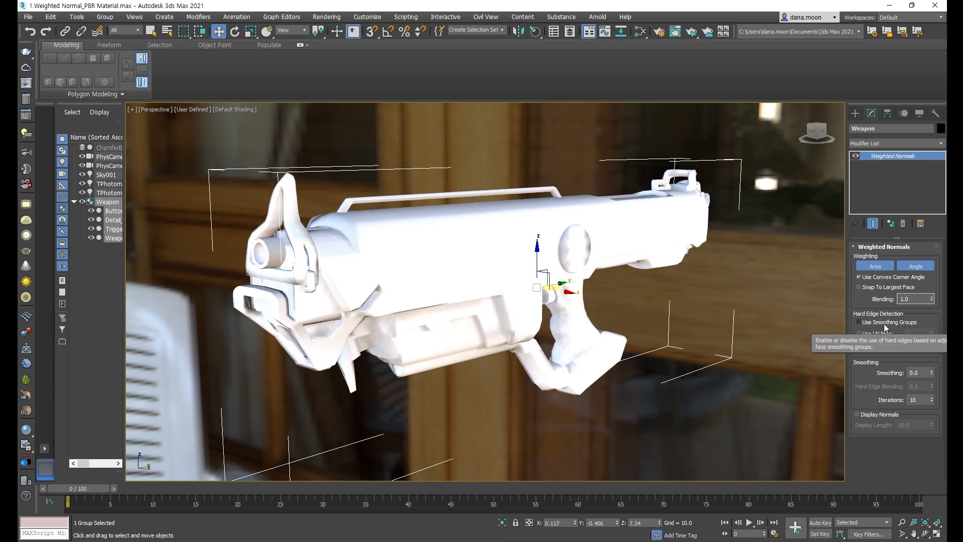
click(885, 324)
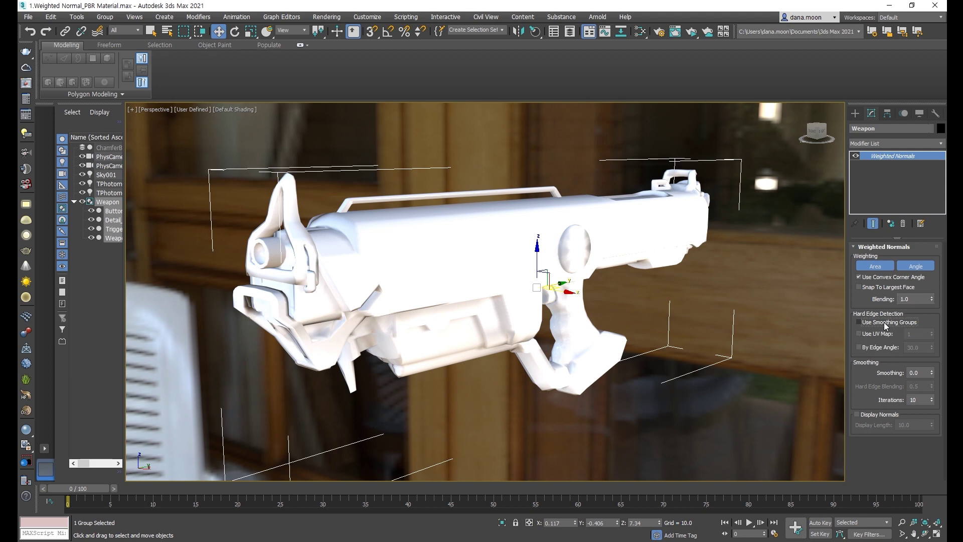
click(870, 332)
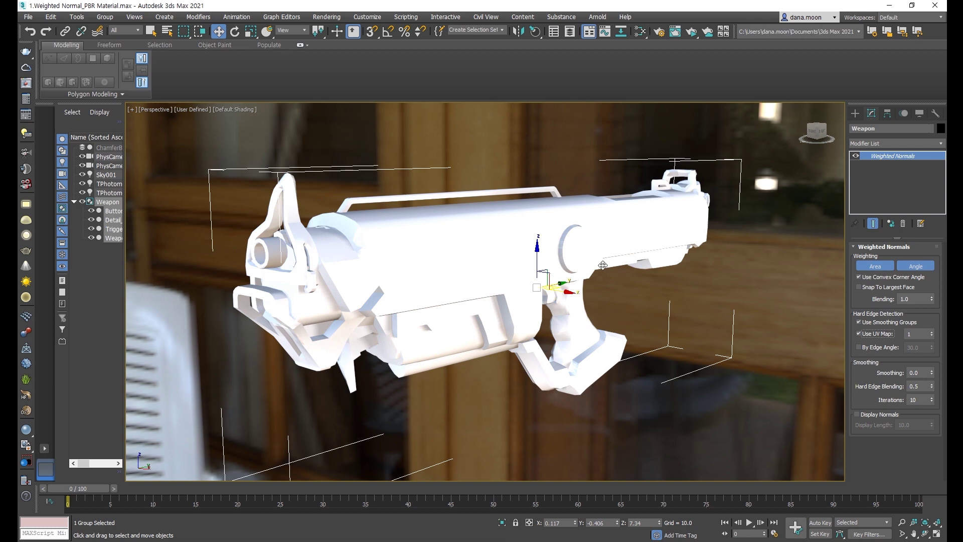
click(873, 346)
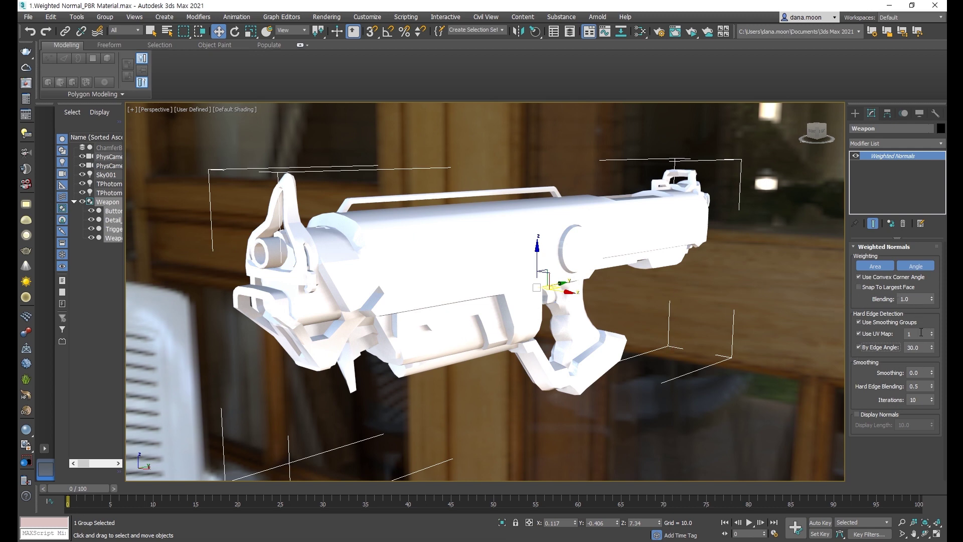
- Raise the Weighted Normals Smoothing to 0.3
click(928, 372)
drag(932, 376, 931, 361)
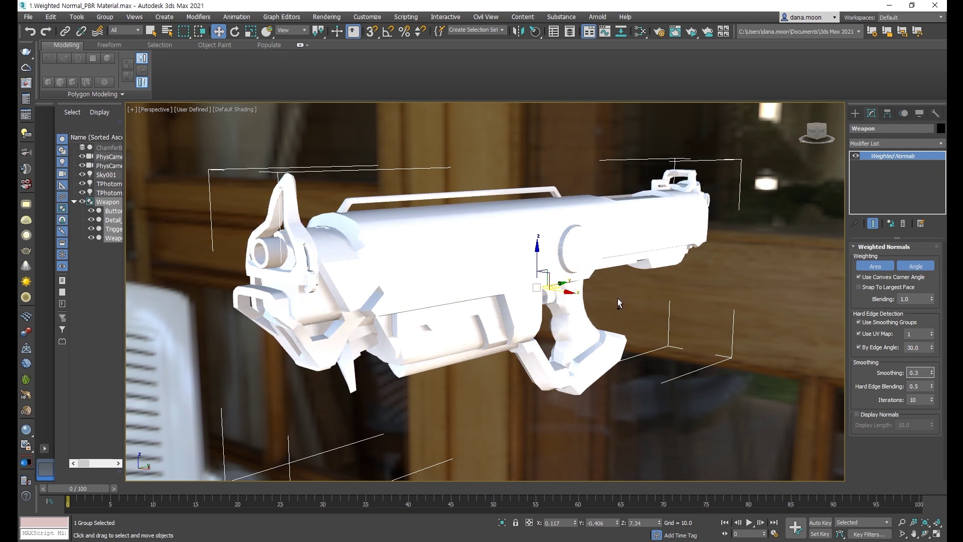
middle_drag(447, 248, 525, 271)
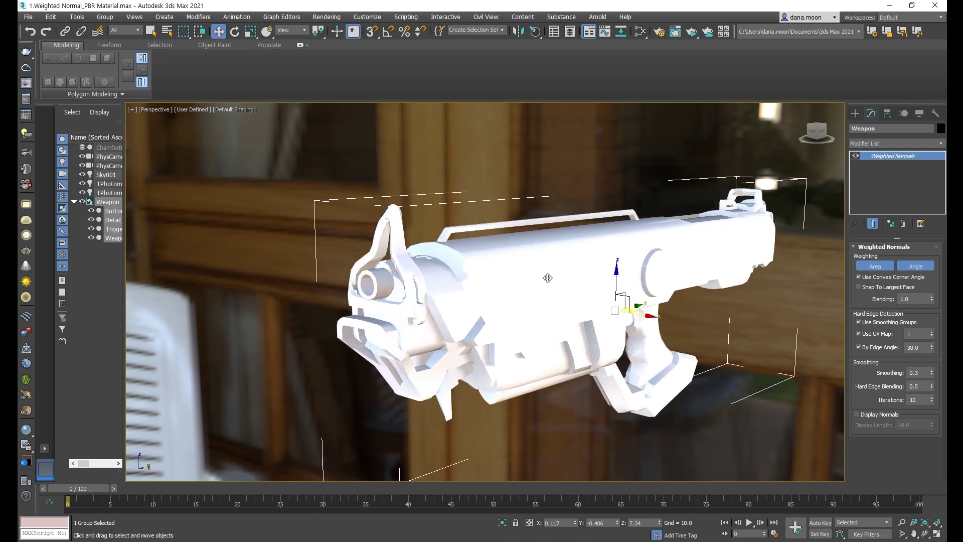
middle_drag(521, 272, 510, 259)
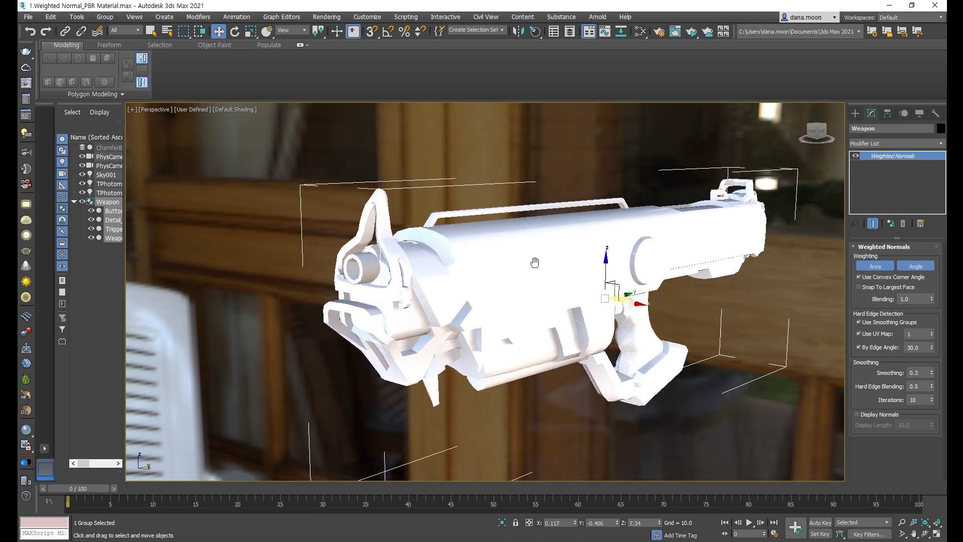
- Display the weapon's normals at Display Length 1.0 and zoom in to inspect them
click(869, 417)
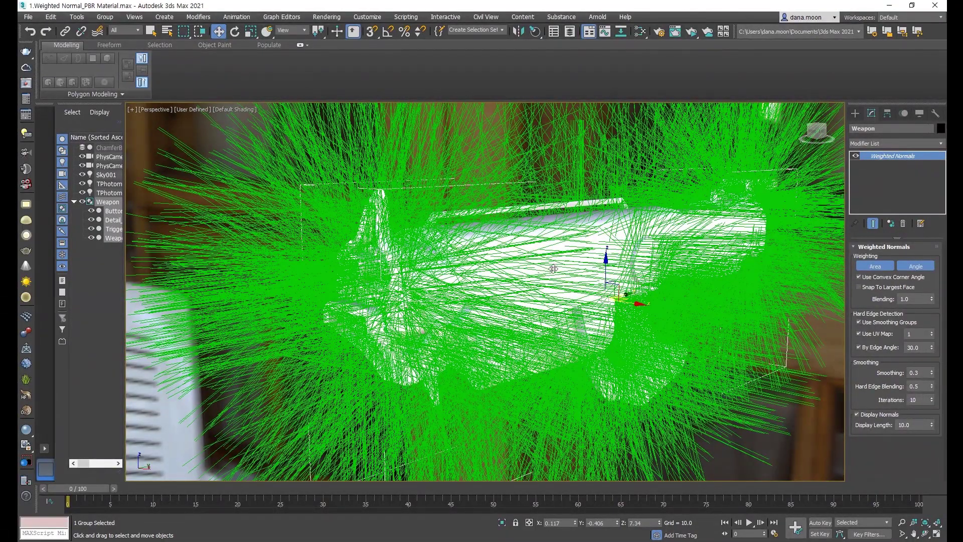
alt+middle_drag(553, 269, 557, 291)
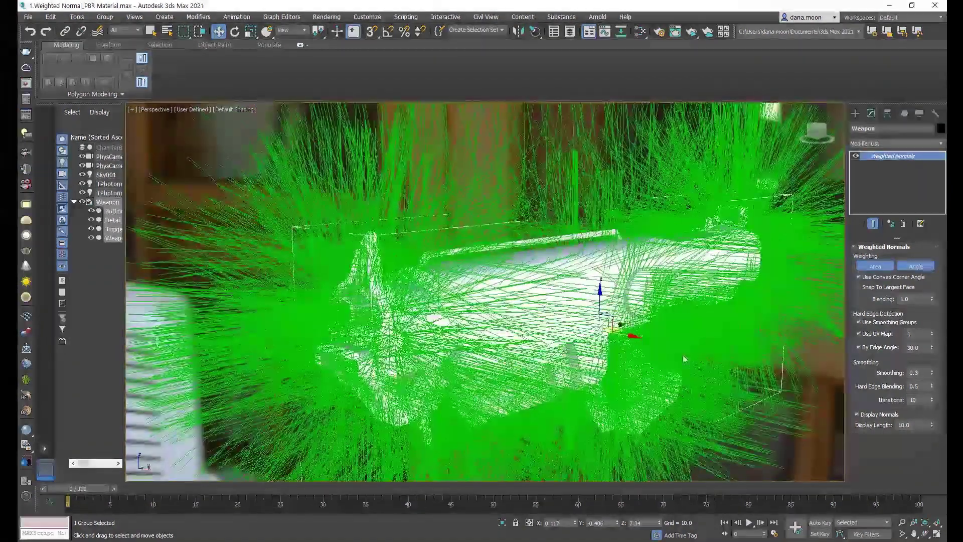
click(921, 424)
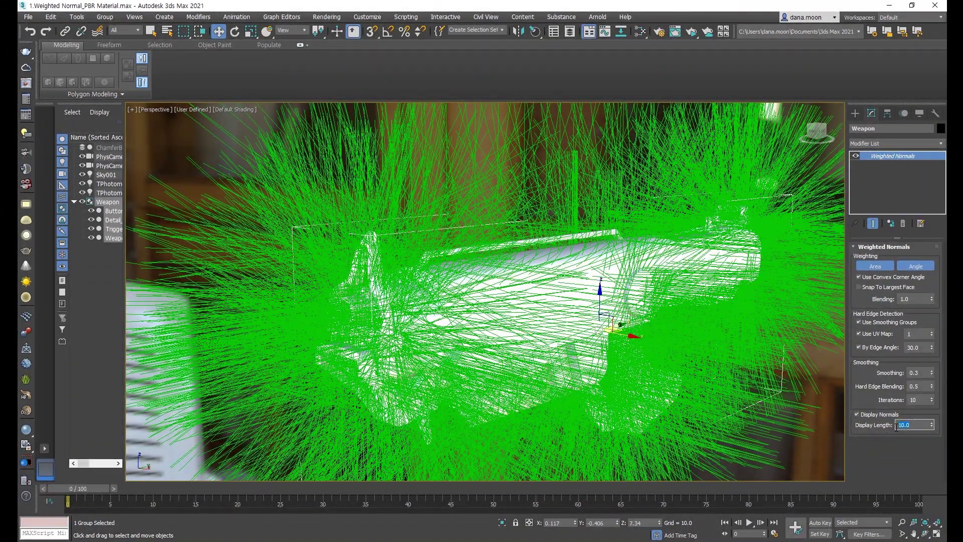
text(1)
key(Return)
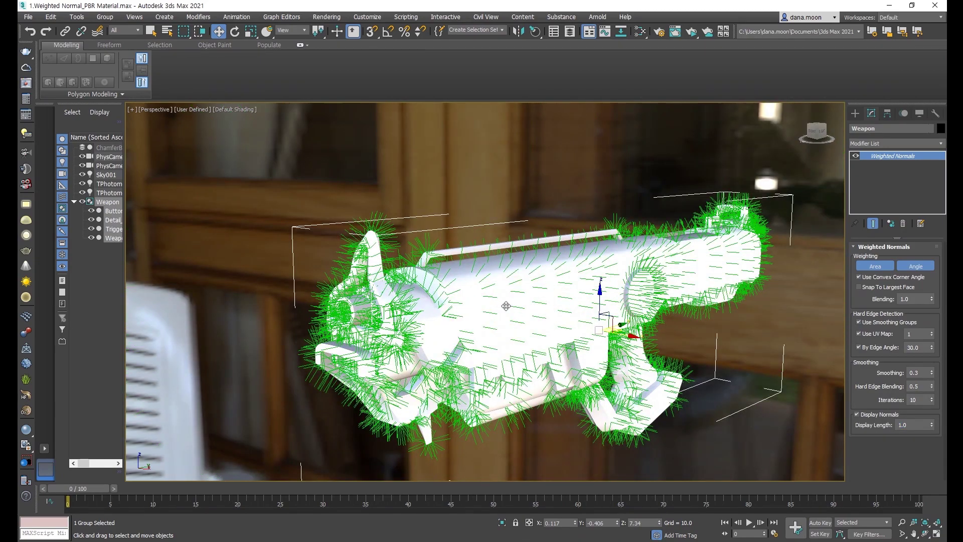
scroll(511, 312, up, 5)
scroll(510, 312, down, 3)
scroll(499, 340, up, 5)
mouse_move(518, 291)
middle_down()
mouse_move(589, 353)
mouse_move(590, 341)
middle_up()
scroll(590, 342, down, 3)
middle_drag(655, 423, 657, 434)
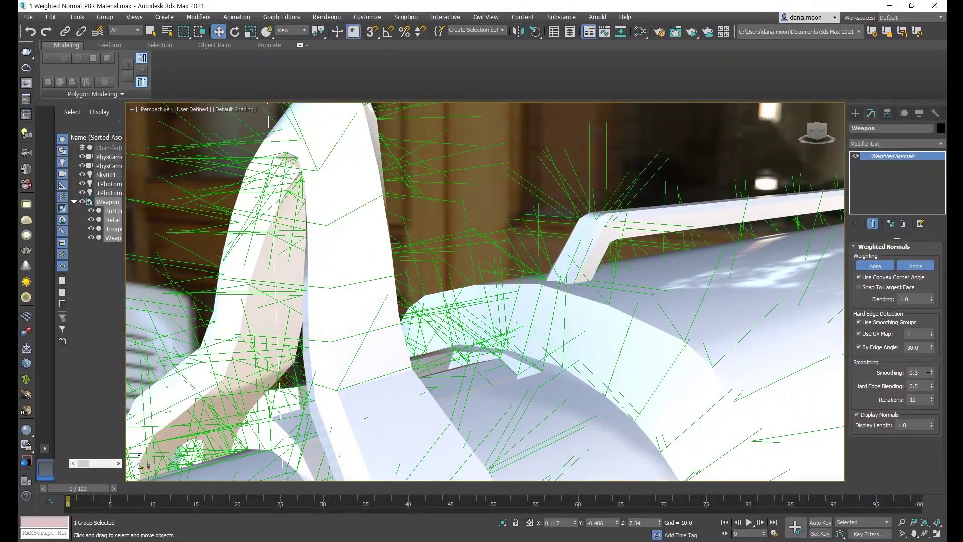
- Raise Weighted Normals Smoothing to 0.6 and view the weapon from above
drag(934, 376, 925, 365)
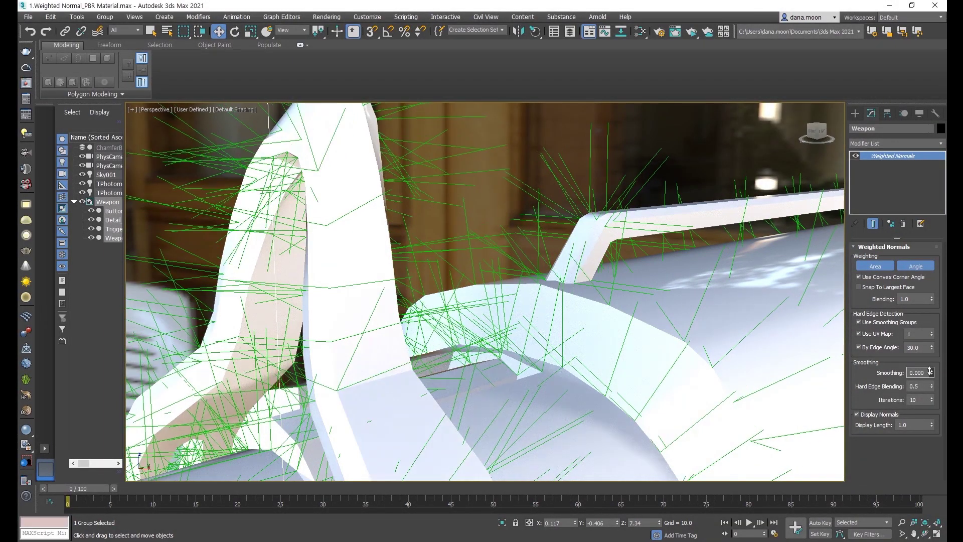
drag(926, 365, 926, 358)
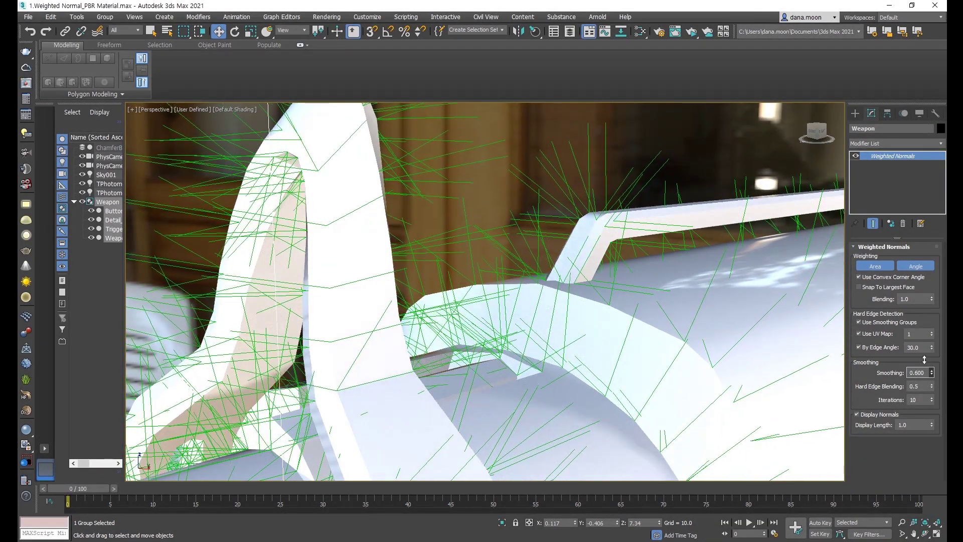
mouse_move(706, 311)
middle_down()
mouse_move(712, 323)
mouse_move(624, 273)
middle_up()
scroll(713, 323, down, 5)
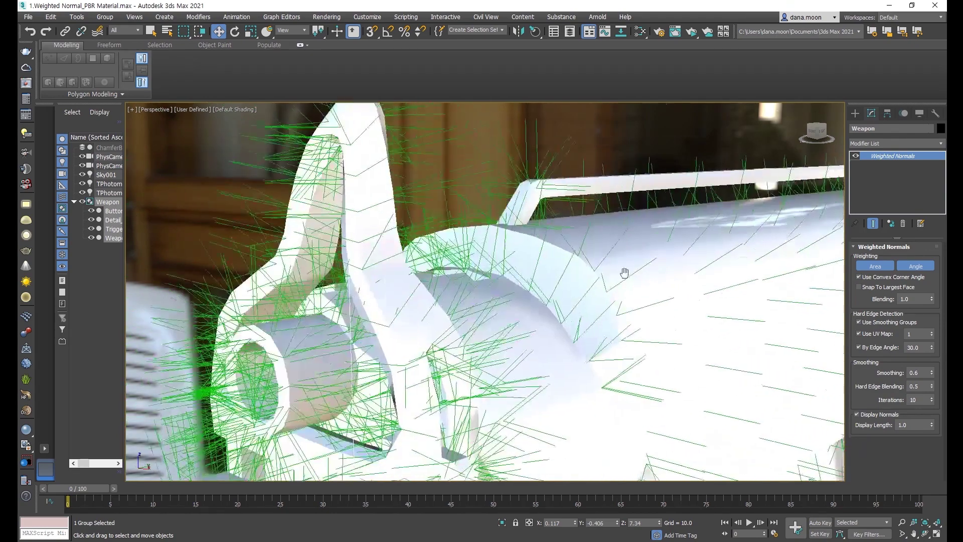
scroll(625, 273, down, 2)
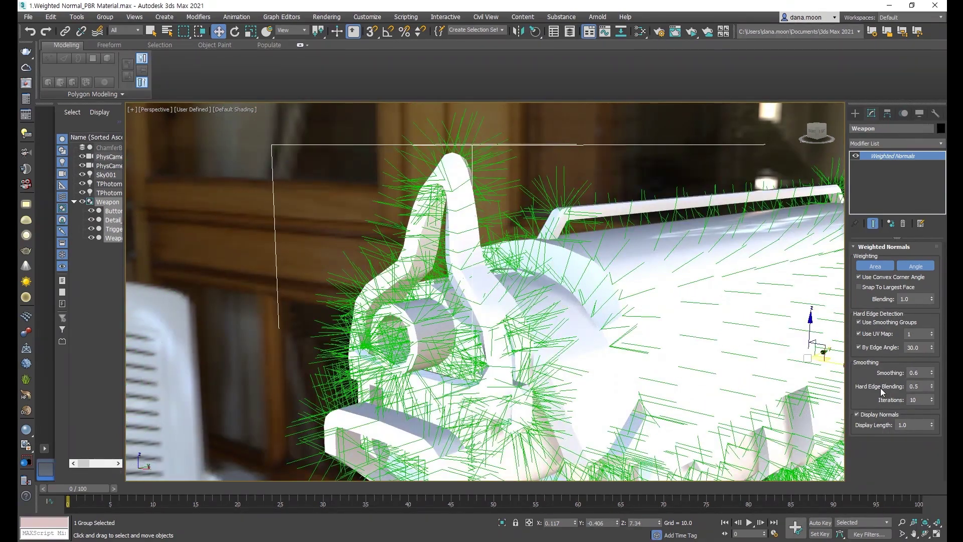
mouse_move(555, 259)
alt+middle_down()
mouse_move(514, 261)
mouse_move(485, 247)
alt+middle_up()
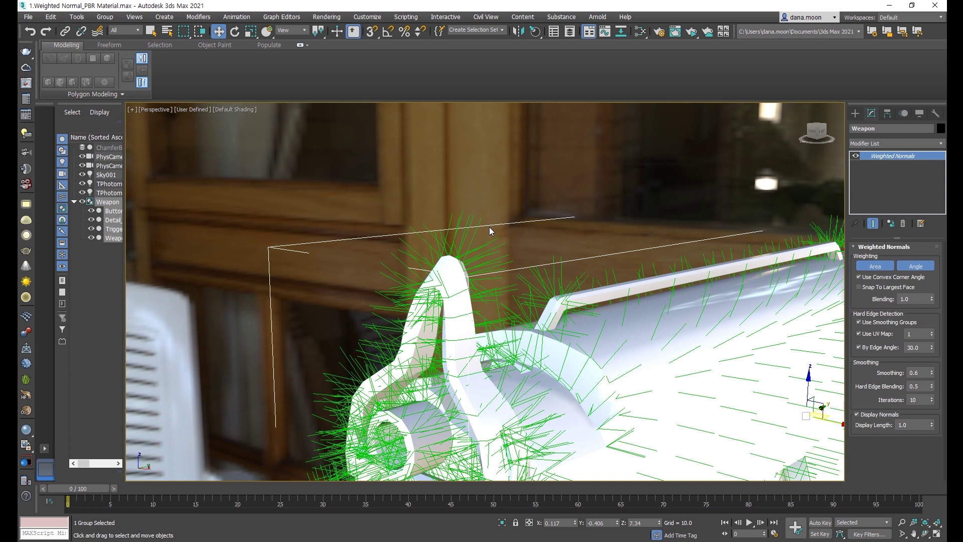
- Browse the Modifier List without adding any modifier
click(892, 143)
scroll(892, 142, up, 2)
click(912, 339)
click(904, 145)
- Add an Edit Normals modifier and set its Display Length to 1.0
text(esh)
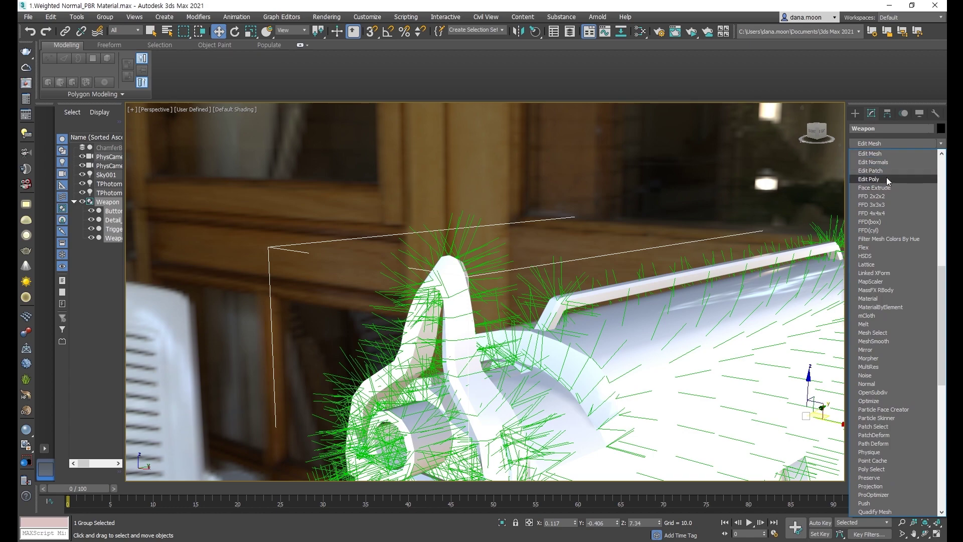
click(888, 163)
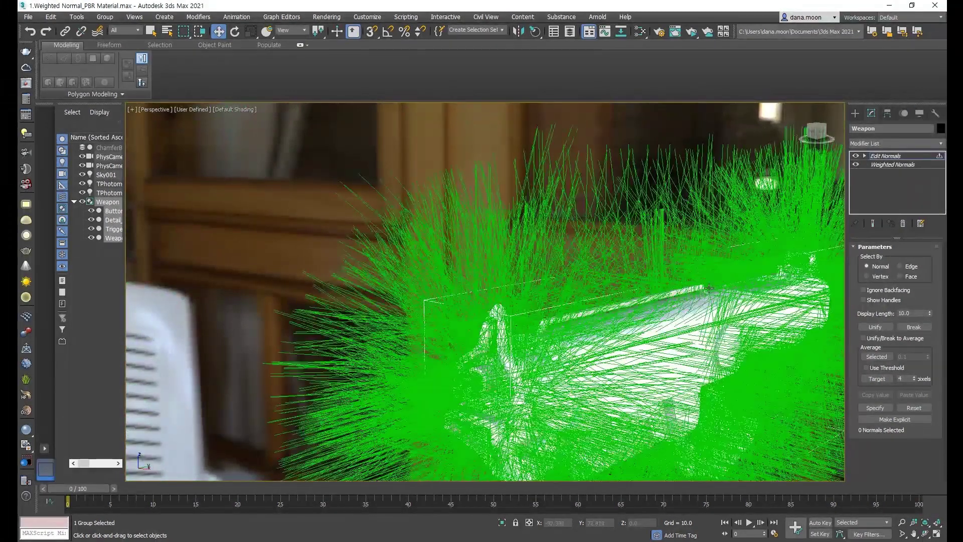
click(919, 313)
text(1)
key(Return)
- Select five normals at the weapon's front tip and bend them downward along Z
scroll(607, 279, up, 3)
scroll(572, 279, up, 2)
drag(413, 201, 465, 230)
middle_drag(465, 230, 478, 269)
drag(474, 274, 451, 236)
drag(473, 273, 451, 275)
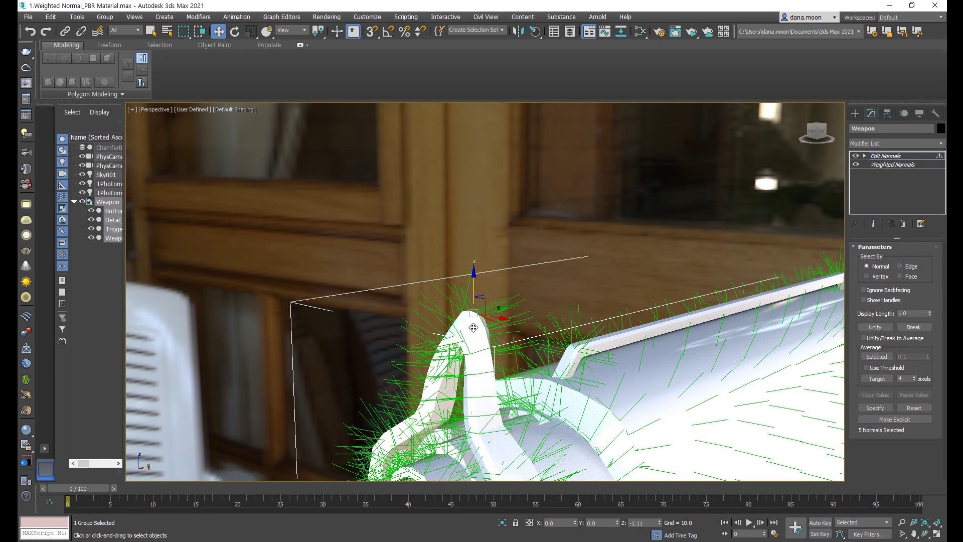
drag(456, 274, 467, 300)
middle_drag(591, 268, 546, 210)
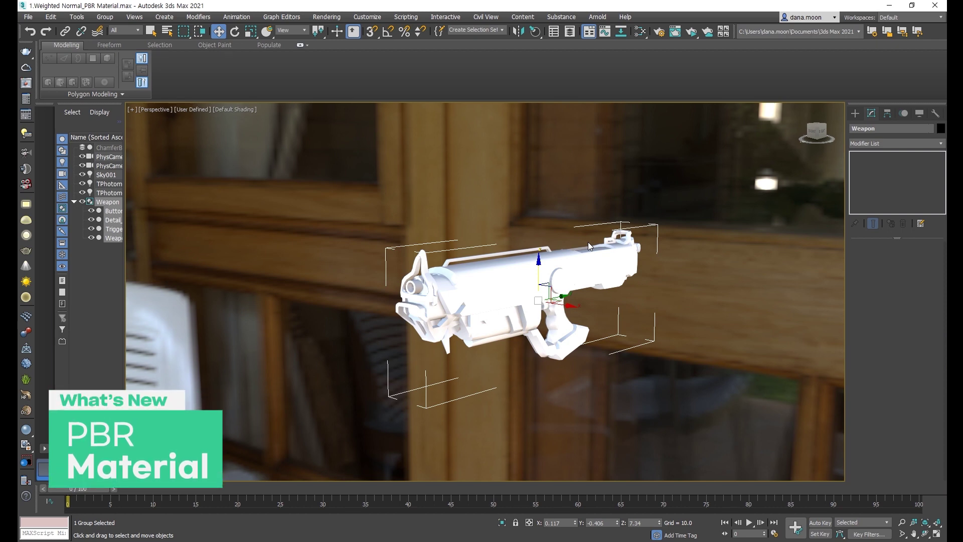
- Open the Slate Material Editor and arrange it beside the weapon
drag(640, 33, 640, 62)
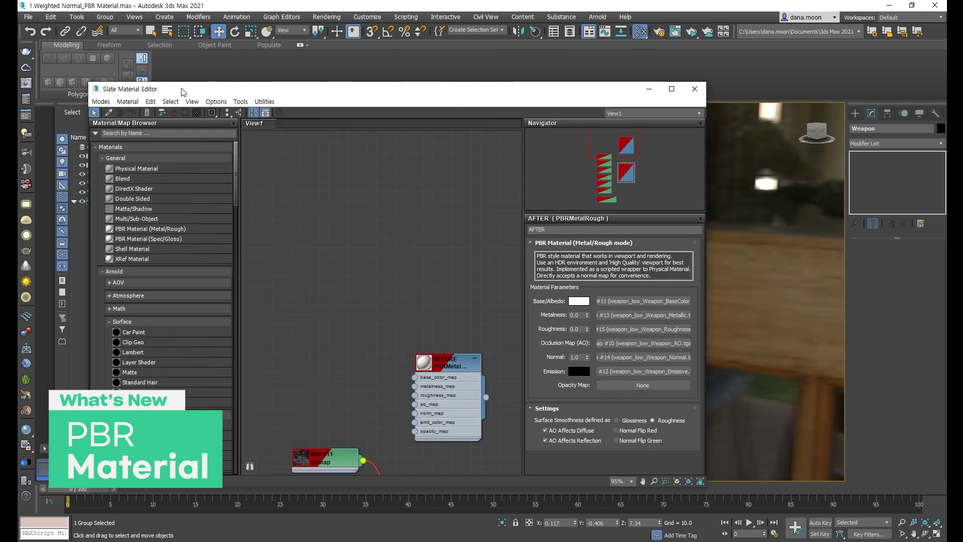
drag(426, 99, 398, 85)
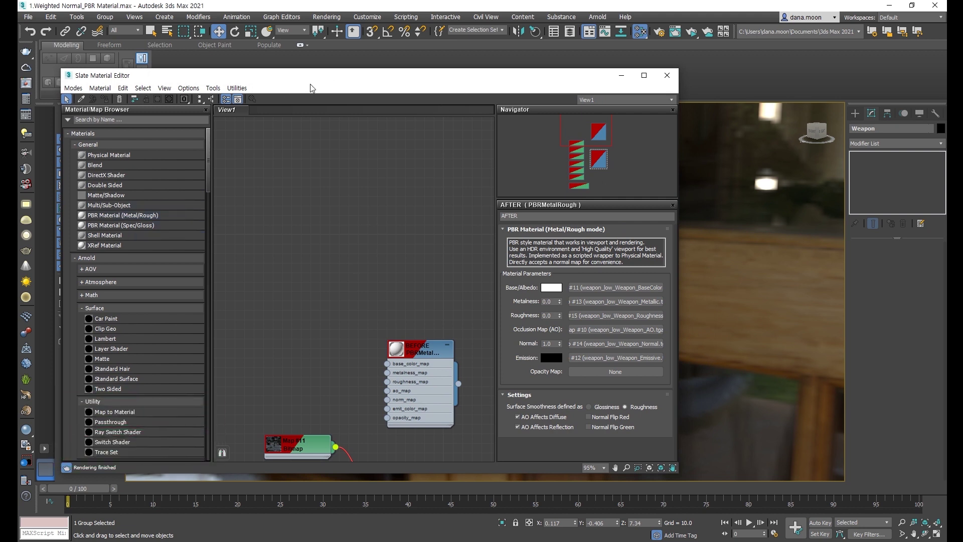
drag(472, 87, 341, 87)
middle_drag(622, 250, 761, 241)
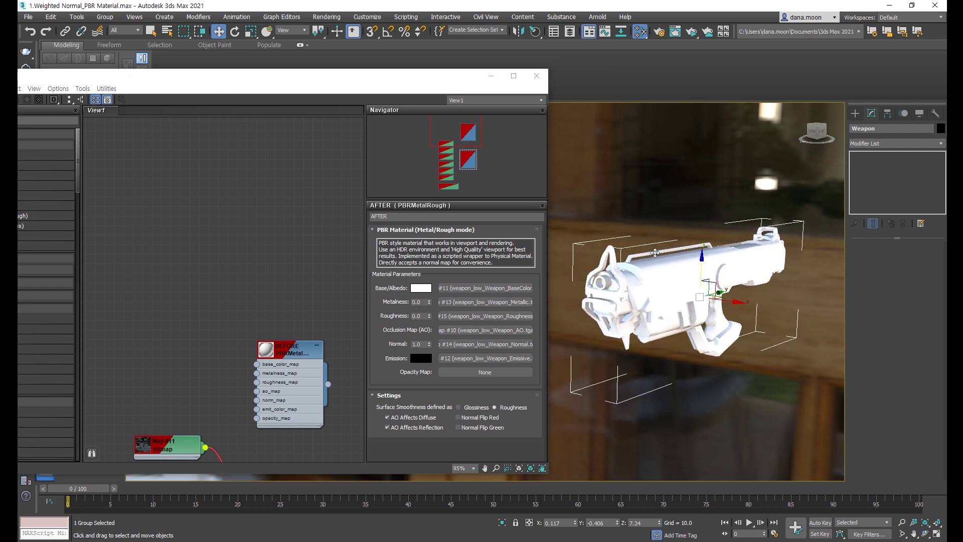
drag(340, 86, 491, 87)
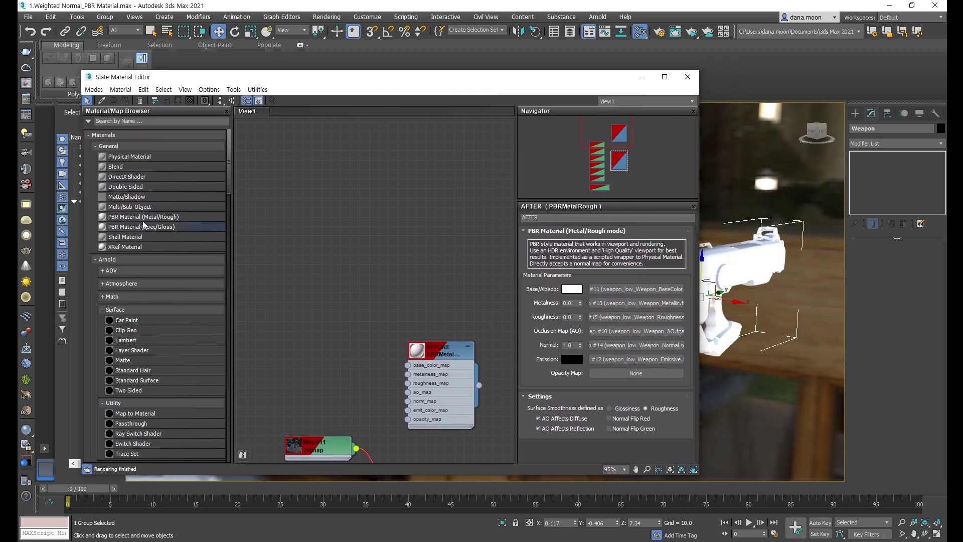
- Create a PBR Metal/Rough material, Material #2, and assign it to the weapon
drag(144, 216, 346, 221)
scroll(397, 230, up, 2)
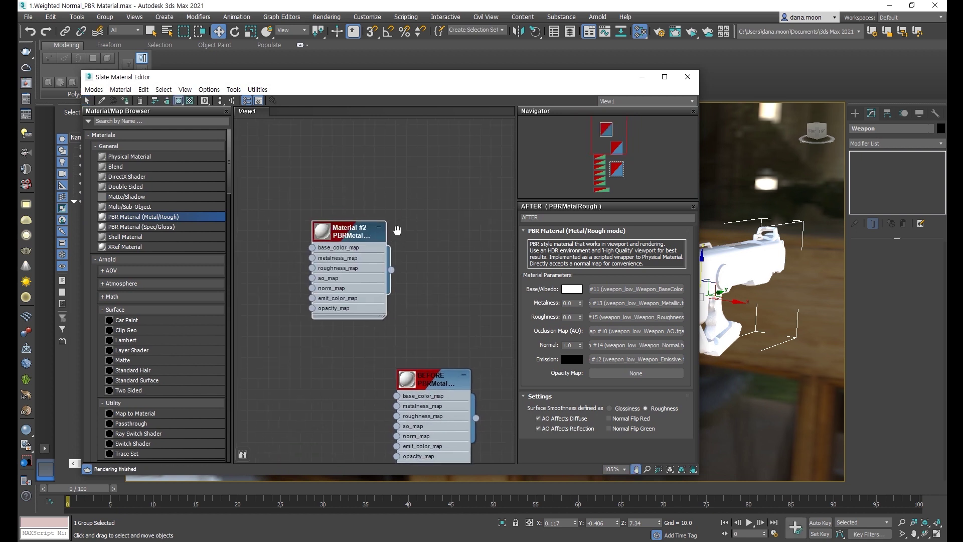
middle_drag(407, 236, 402, 241)
drag(447, 77, 316, 72)
click(211, 233)
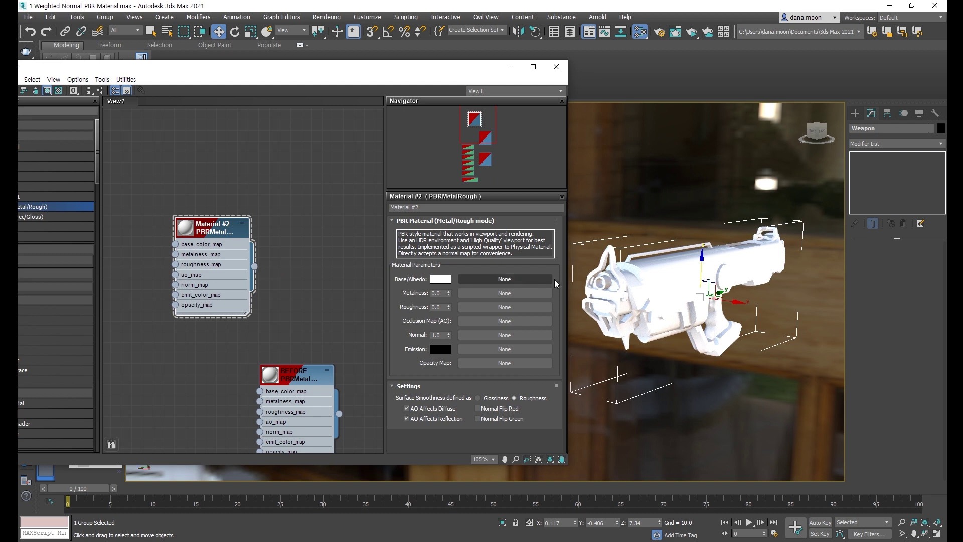
drag(256, 271, 623, 331)
click(460, 296)
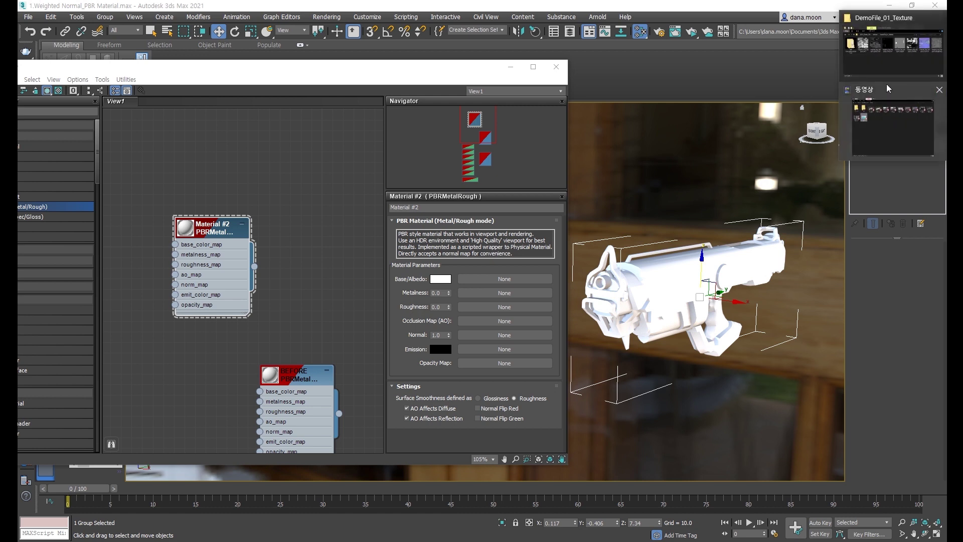
- Plug the weapon's AO and BaseColor textures into Material #2's occlusion and base colour slots
click(889, 79)
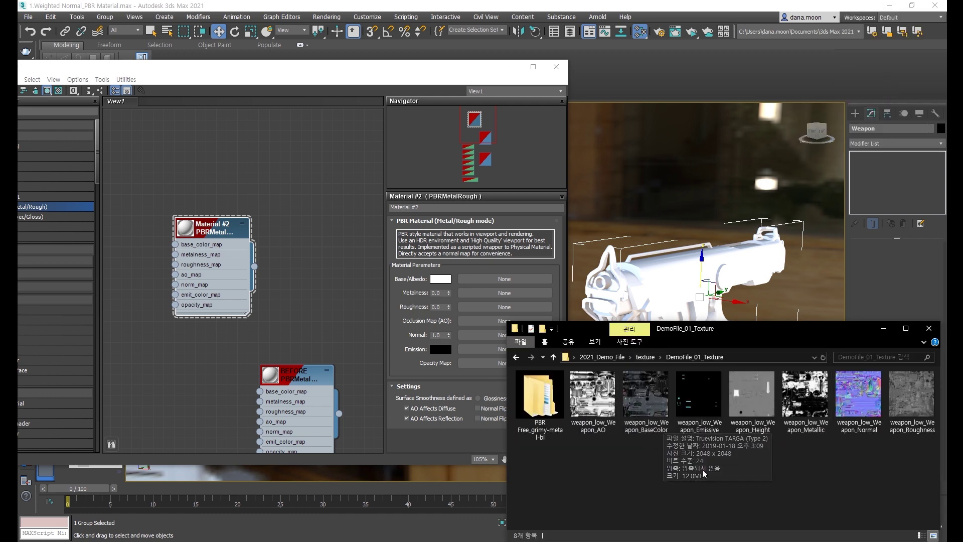
drag(597, 329, 597, 357)
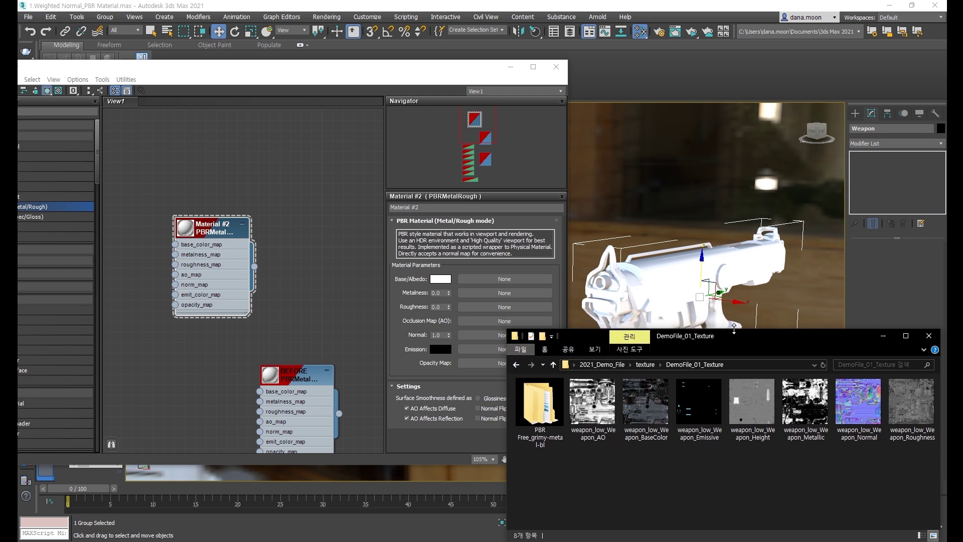
drag(593, 433, 505, 321)
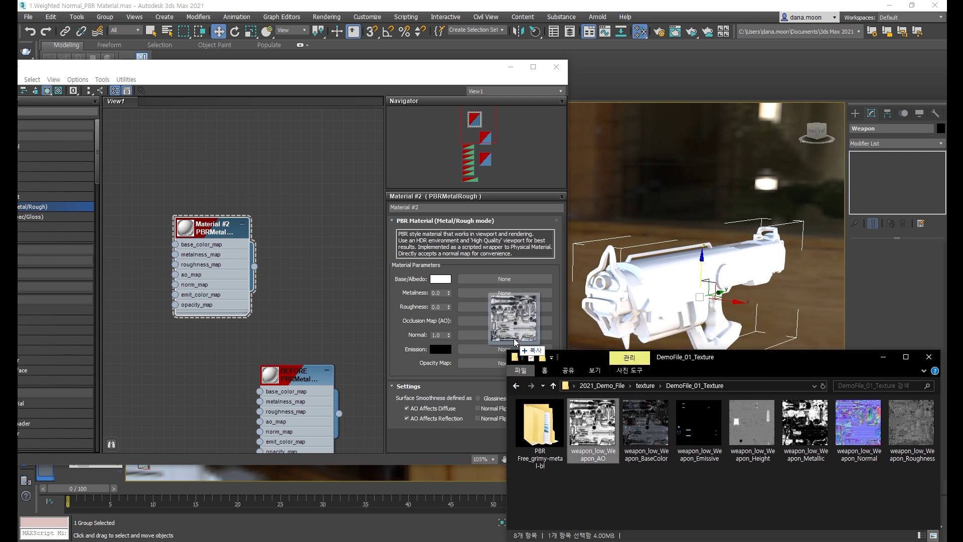
drag(647, 428, 513, 285)
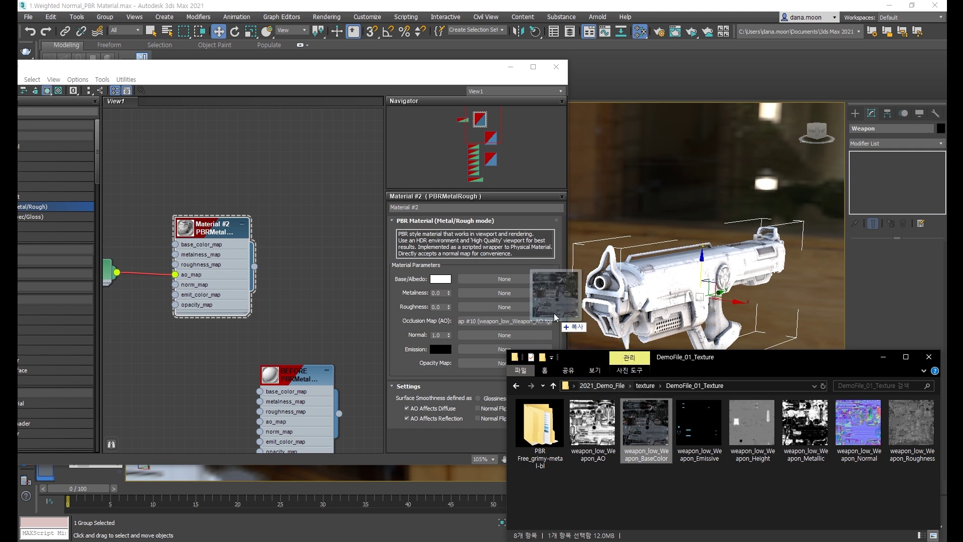
drag(513, 286, 508, 286)
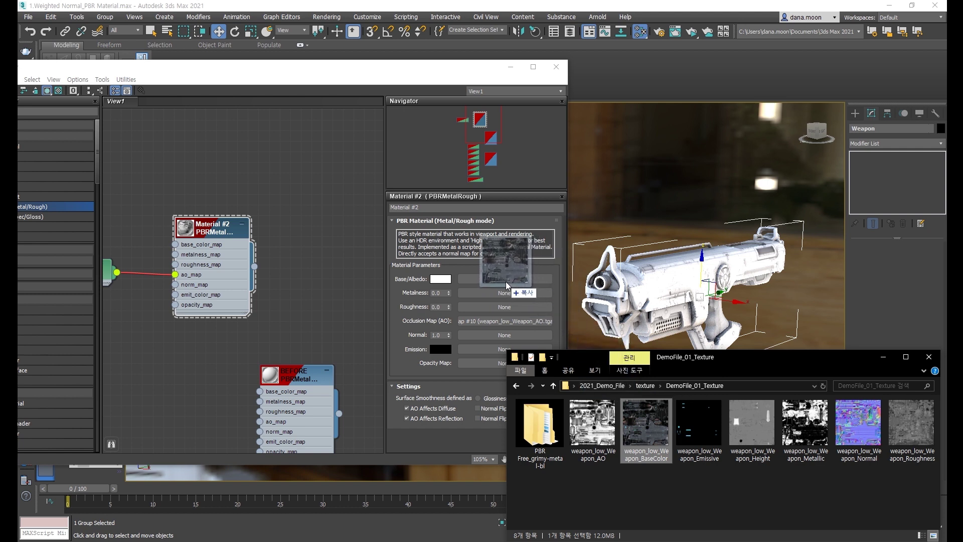
drag(506, 285, 506, 281)
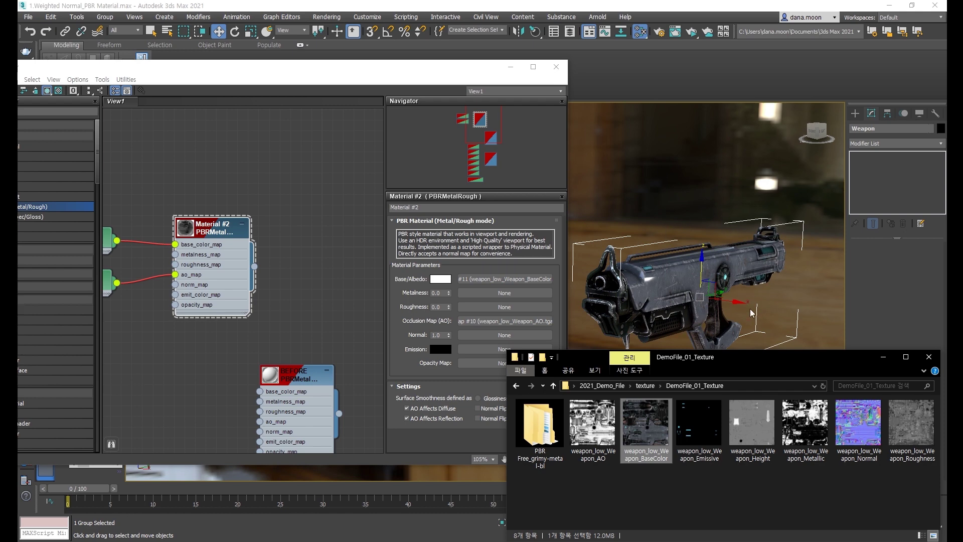
alt+middle_drag(708, 307, 713, 291)
- Wire the Emissive, Metallic, Normal and Roughness textures into their matching slots, then orbit the textured gun
key(alt+Tab)
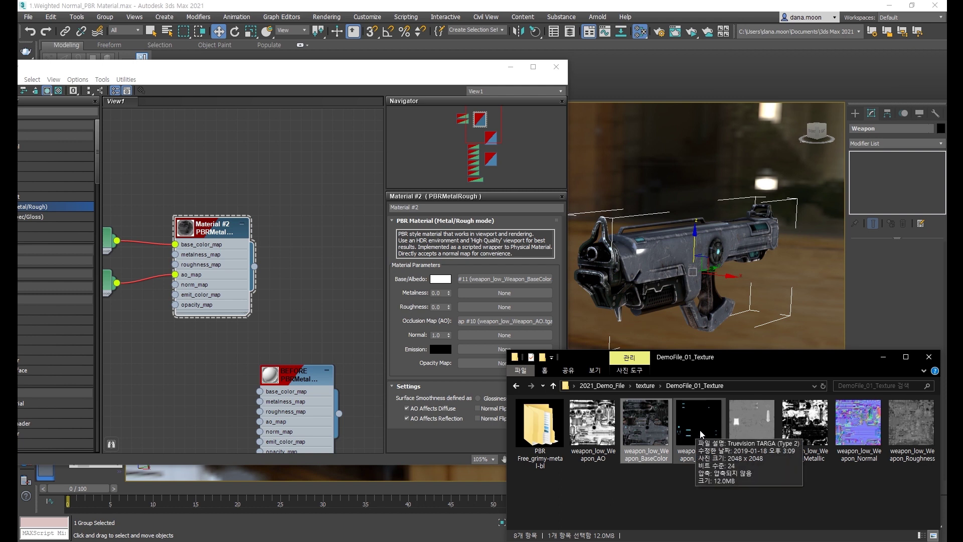
drag(701, 427, 496, 353)
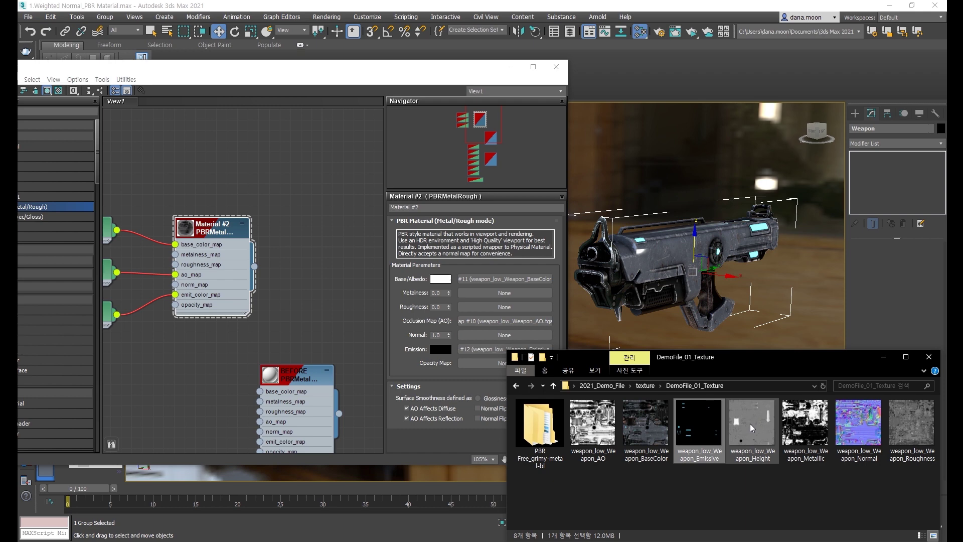
drag(802, 424, 504, 309)
drag(859, 427, 498, 339)
drag(912, 426, 526, 307)
click(737, 311)
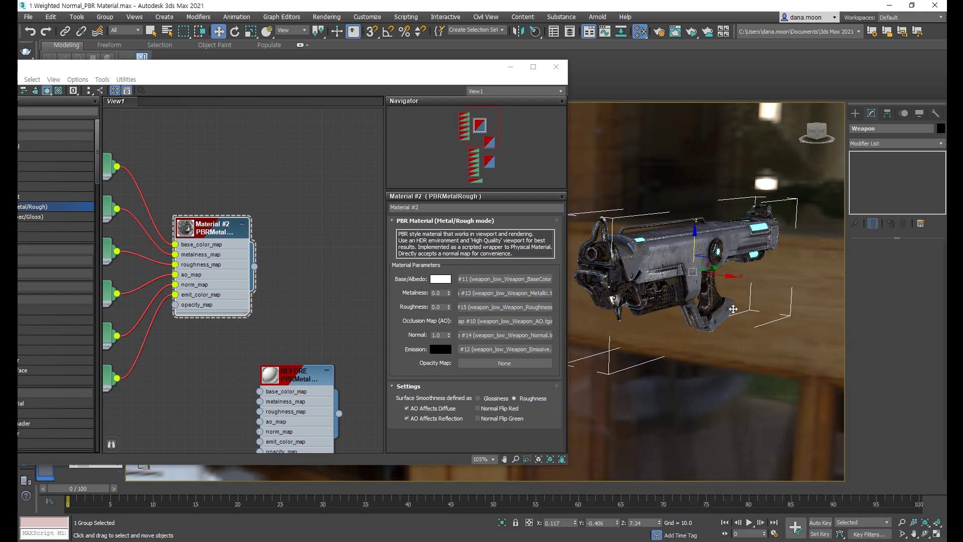
alt+middle_drag(722, 265, 699, 276)
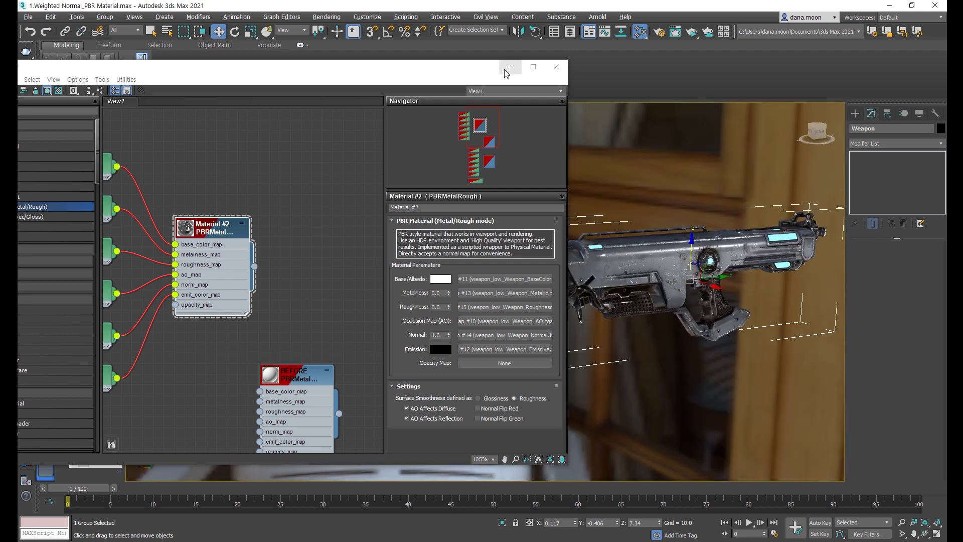
drag(424, 74, 290, 72)
- Orbit the textured gun to view it from new angles
mouse_move(566, 197)
alt+middle_down()
mouse_move(505, 189)
mouse_move(635, 219)
mouse_move(625, 204)
mouse_move(637, 214)
alt+middle_up()
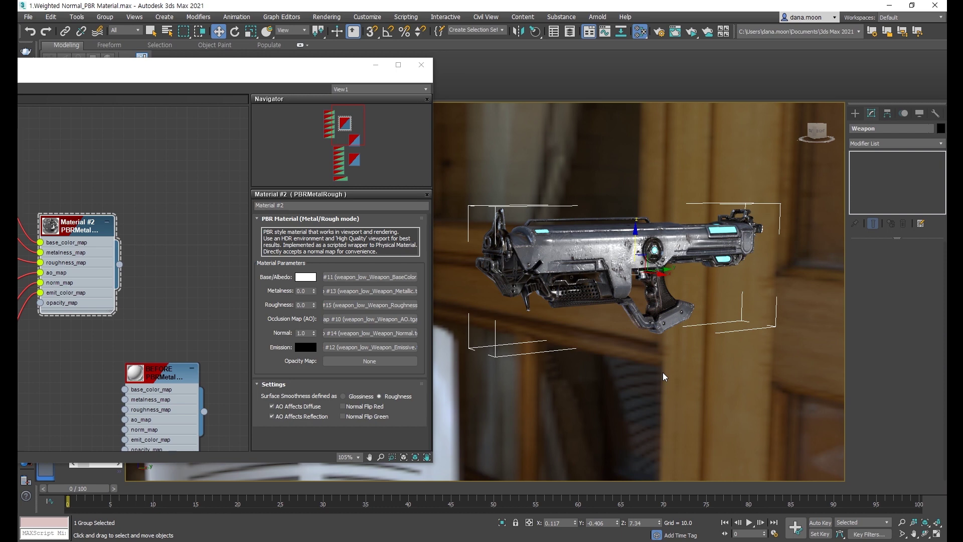
mouse_move(688, 303)
alt+middle_down()
mouse_move(668, 323)
mouse_move(675, 332)
alt+middle_up()
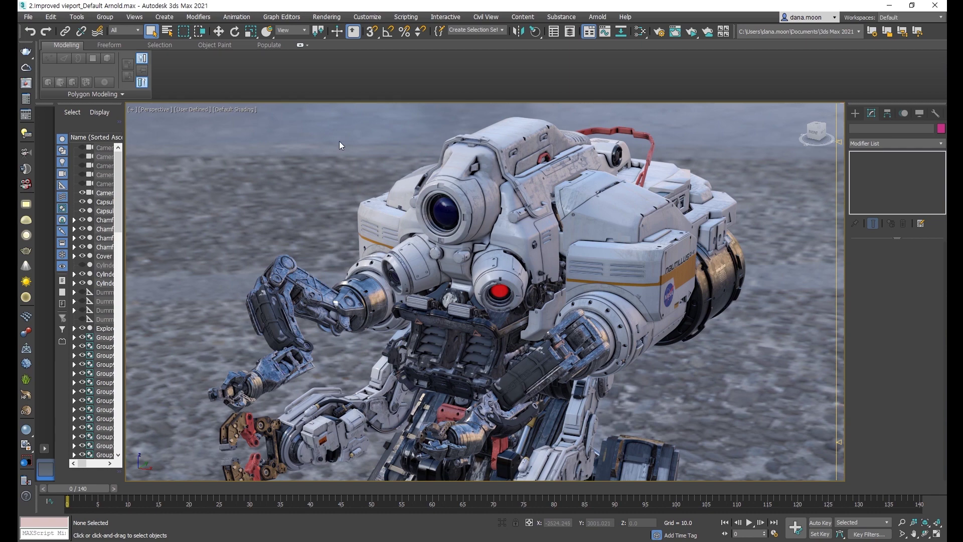
- Open the Perspective viewport's Per-View Presets settings from the shading label
click(192, 110)
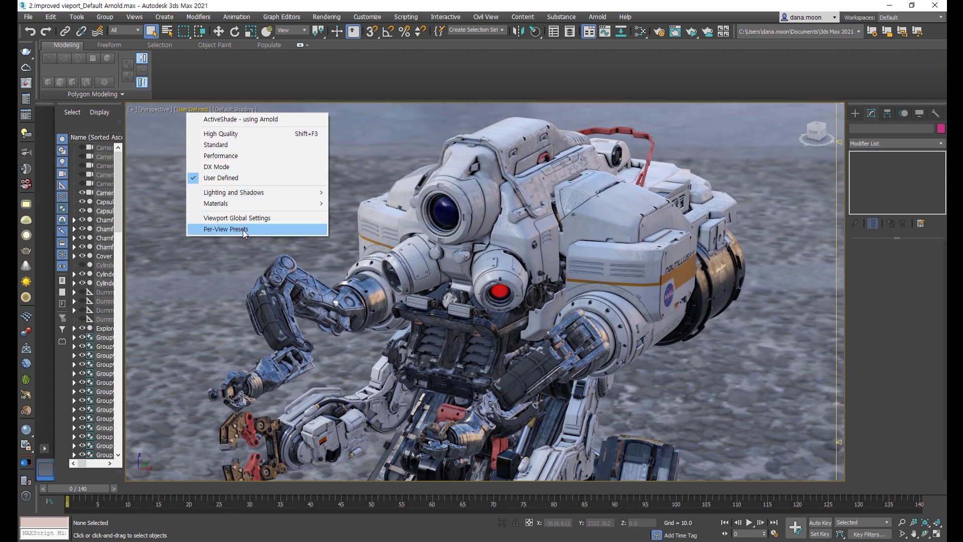
click(243, 229)
key(Escape)
click(189, 109)
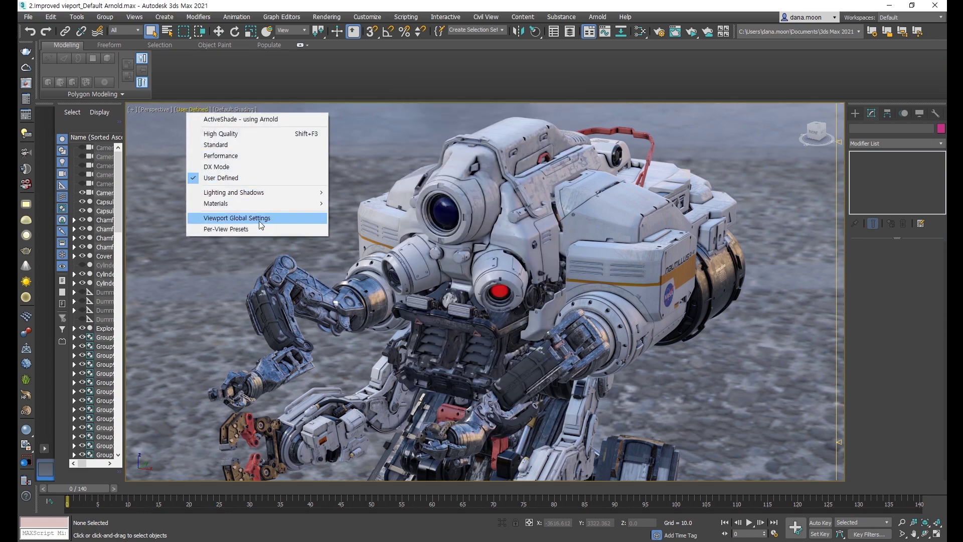
click(242, 230)
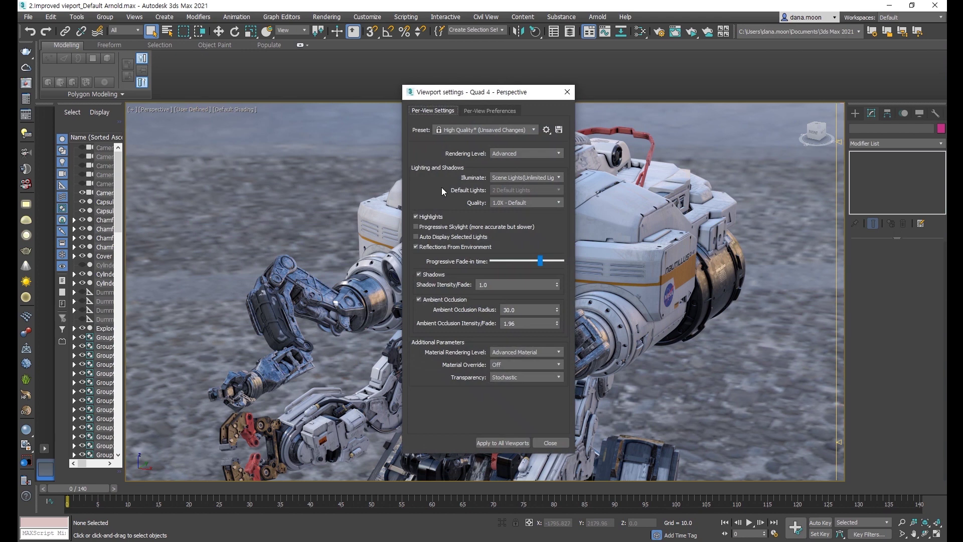
click(469, 129)
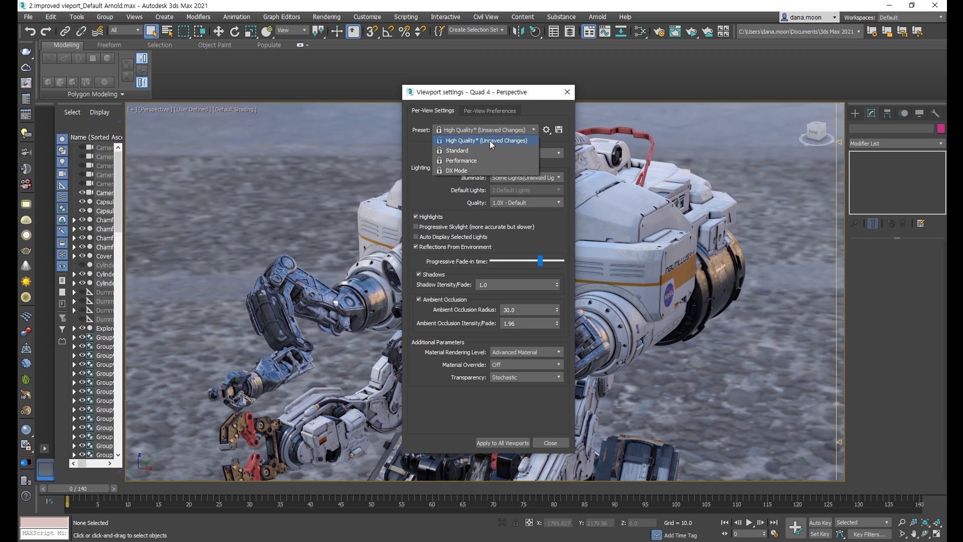
click(525, 96)
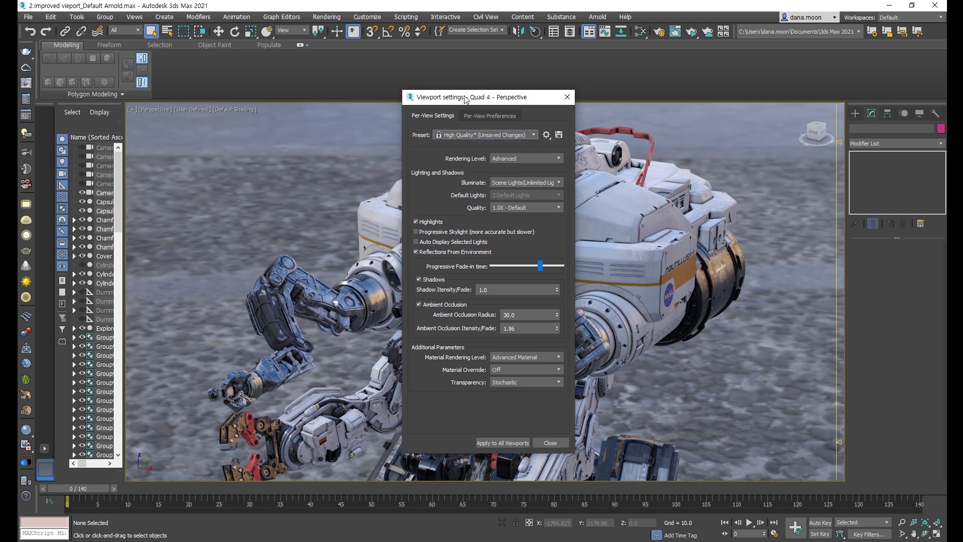
drag(465, 96, 240, 76)
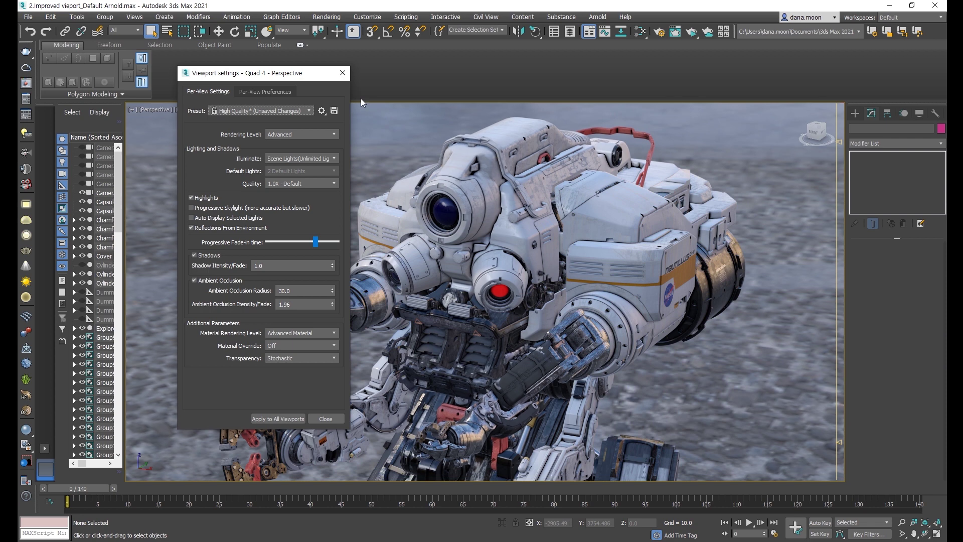
mouse_move(221, 77)
mouse_down()
mouse_move(221, 87)
mouse_move(219, 72)
mouse_up()
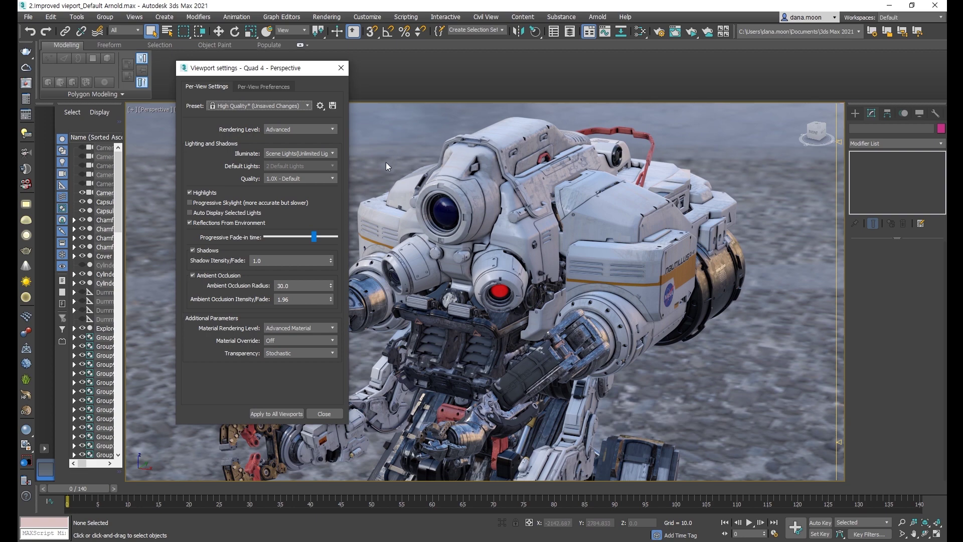
middle_drag(390, 166, 398, 171)
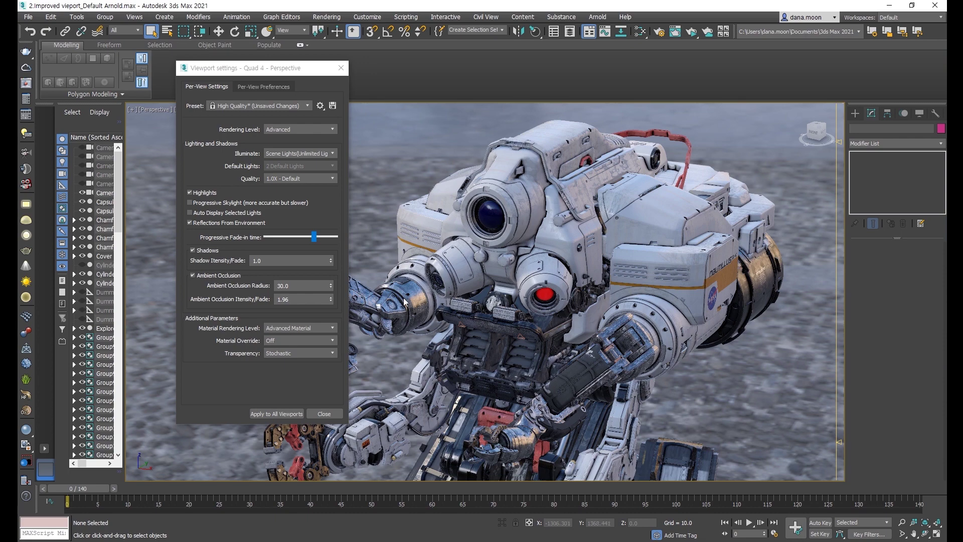
middle_drag(419, 270, 453, 274)
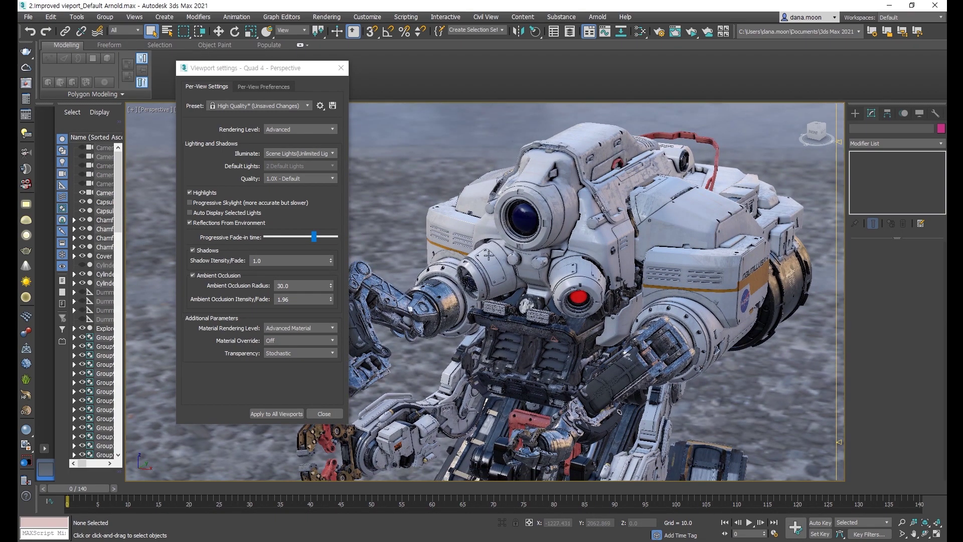
- Lower ambient occlusion intensity from 1.96 to 1.59 and turn on Progressive Skylight
click(233, 276)
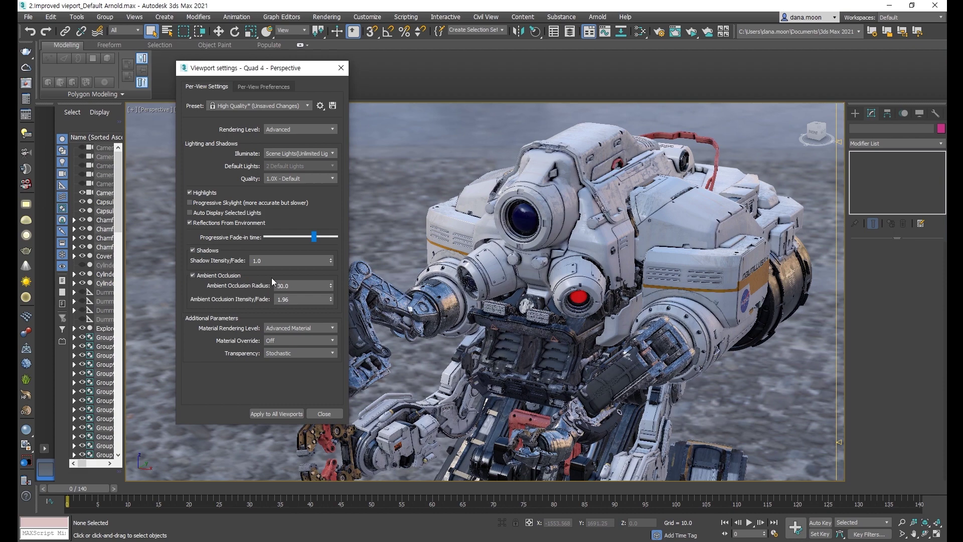
alt+middle_drag(562, 241, 552, 234)
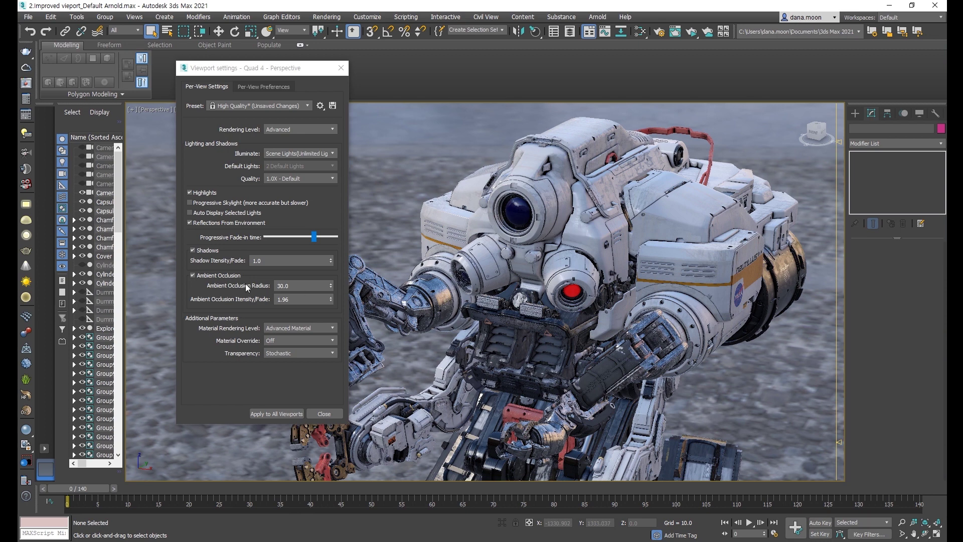
click(331, 297)
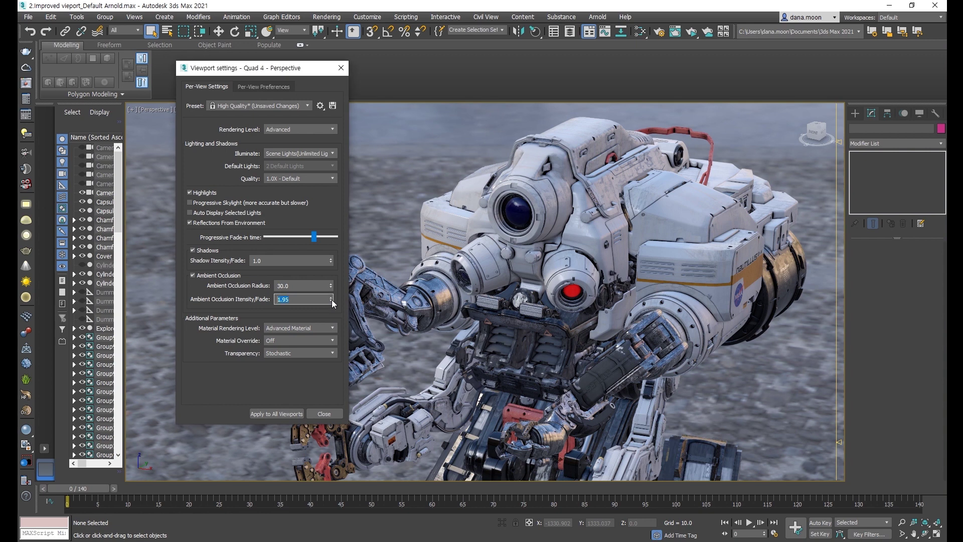
drag(331, 299, 335, 283)
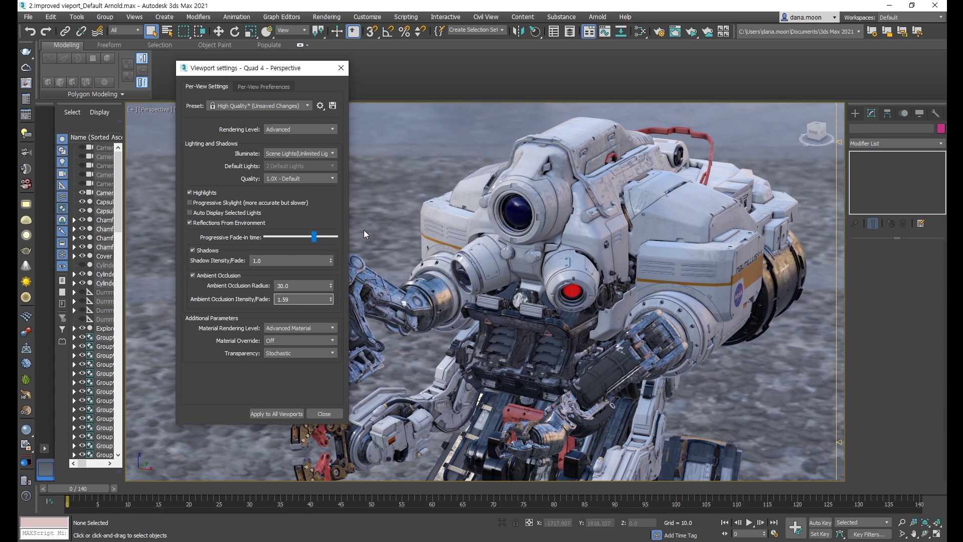
click(244, 203)
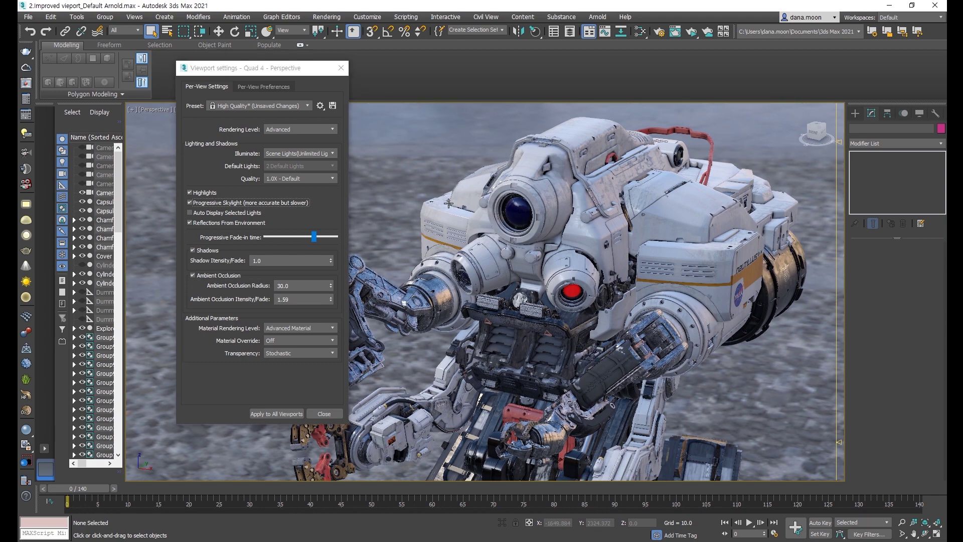
alt+middle_drag(452, 206, 417, 207)
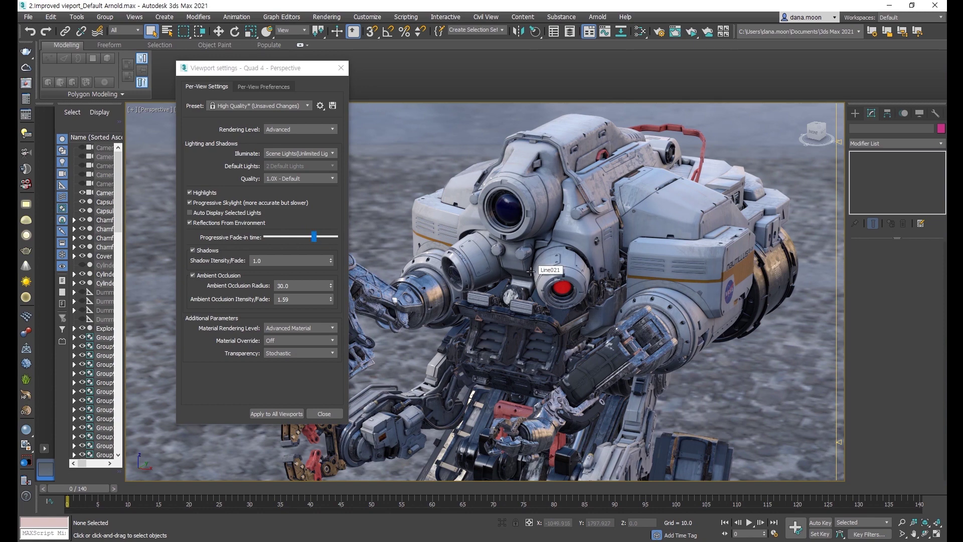
- Shorten the Progressive Fade-in time and close the viewport settings
drag(314, 237, 274, 239)
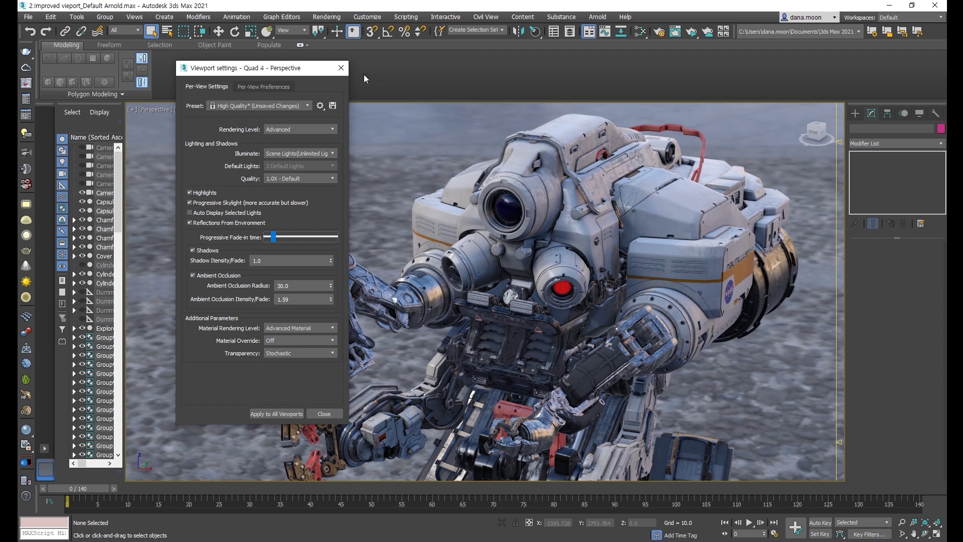
click(341, 68)
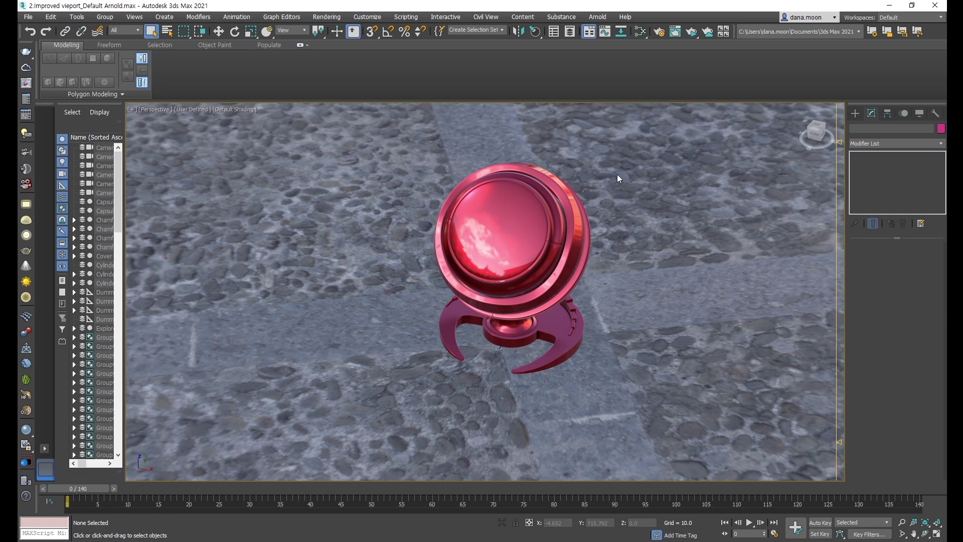
- Set the Car_Paint Clearcoat Roughness in Coating Parameters to about 0.33
click(639, 31)
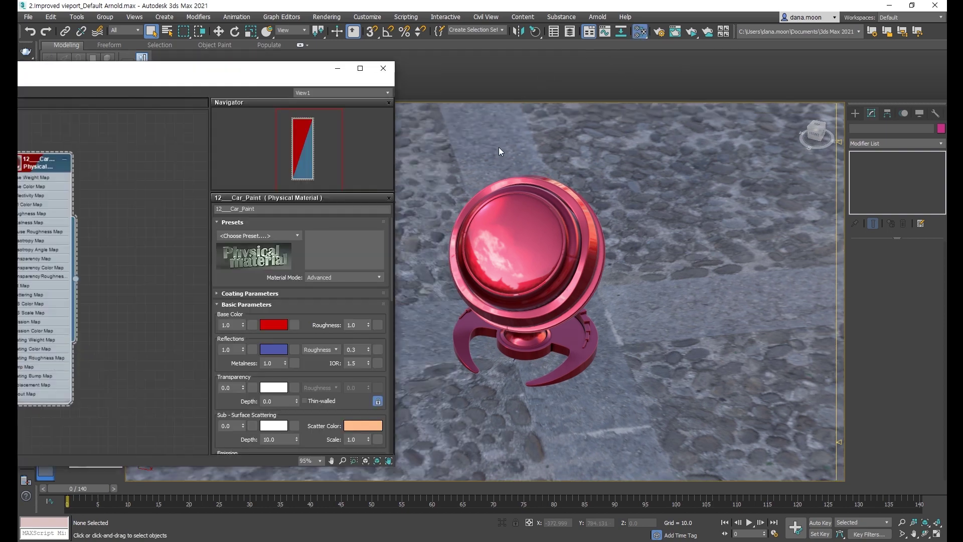
click(339, 292)
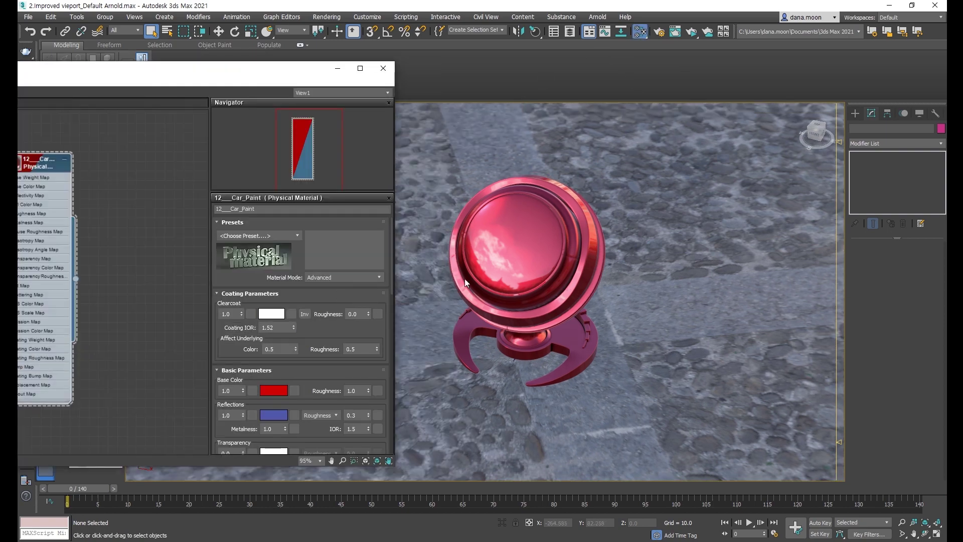
mouse_move(368, 315)
mouse_down()
mouse_move(363, 270)
mouse_move(368, 315)
mouse_up()
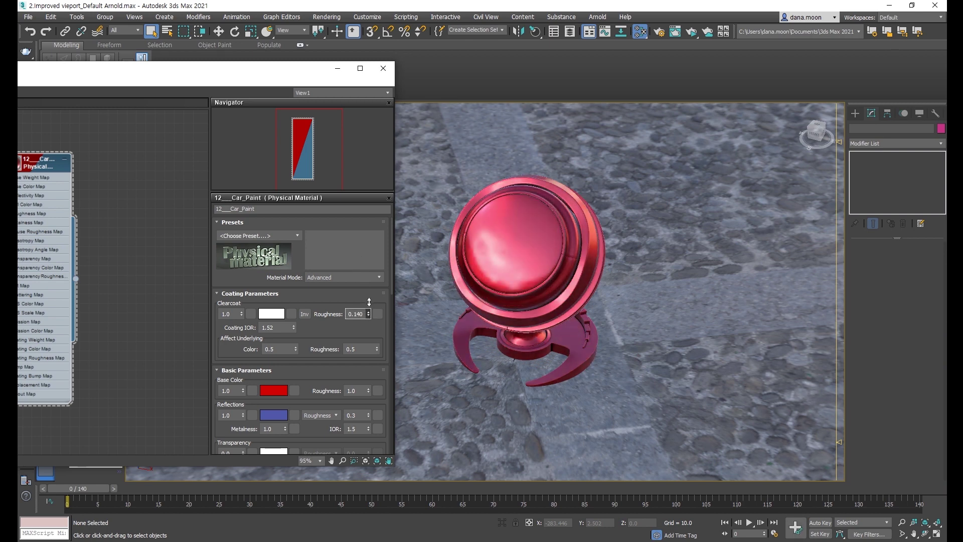
drag(369, 315, 367, 295)
drag(367, 295, 367, 286)
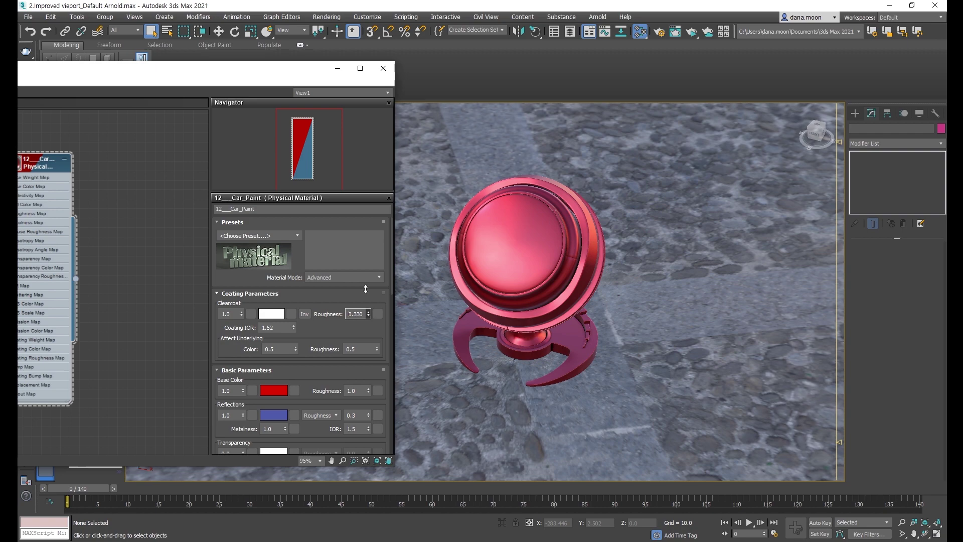
drag(364, 83, 377, 77)
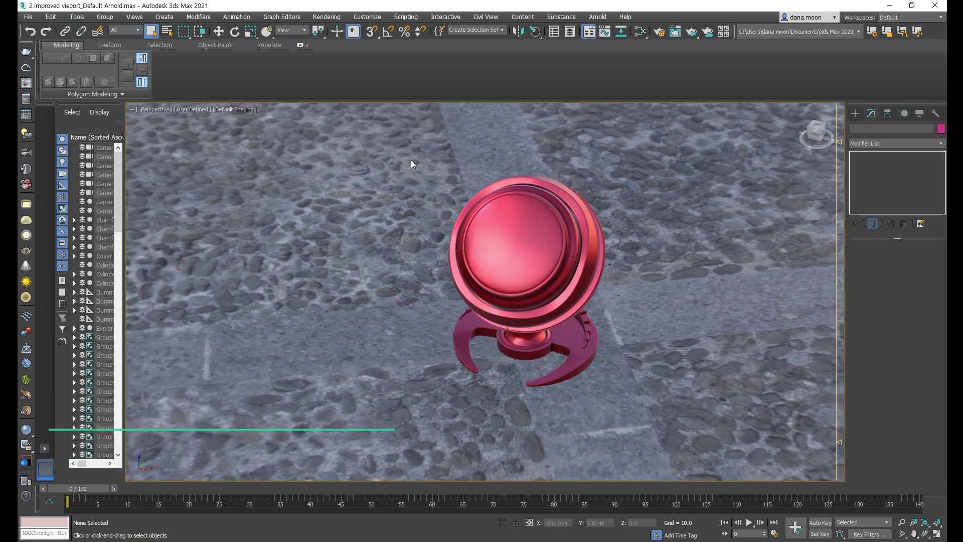
- Confirm Arnold in Render Setup's Assign Renderer, then open the Compact Material Editor
scroll(644, 164, up, 1)
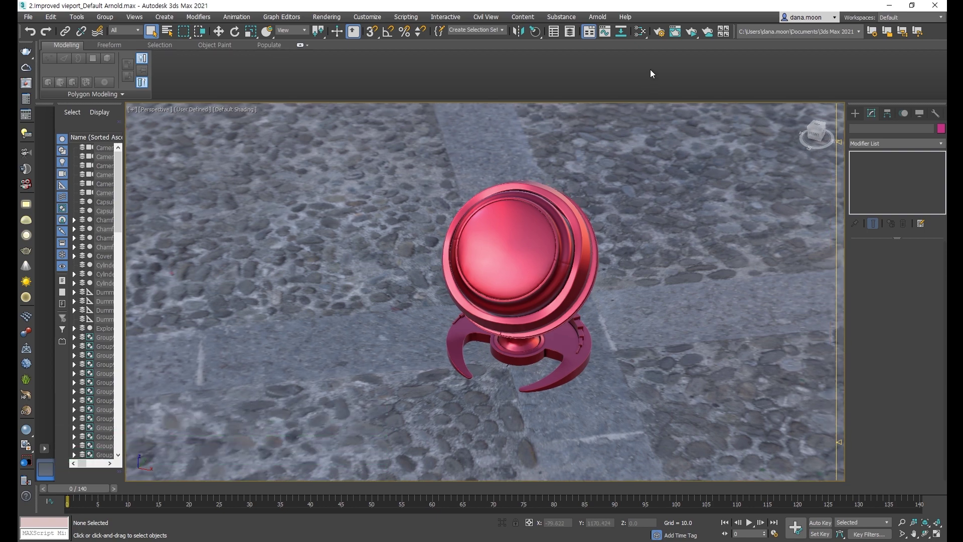
click(660, 32)
scroll(729, 320, down, 5)
click(637, 477)
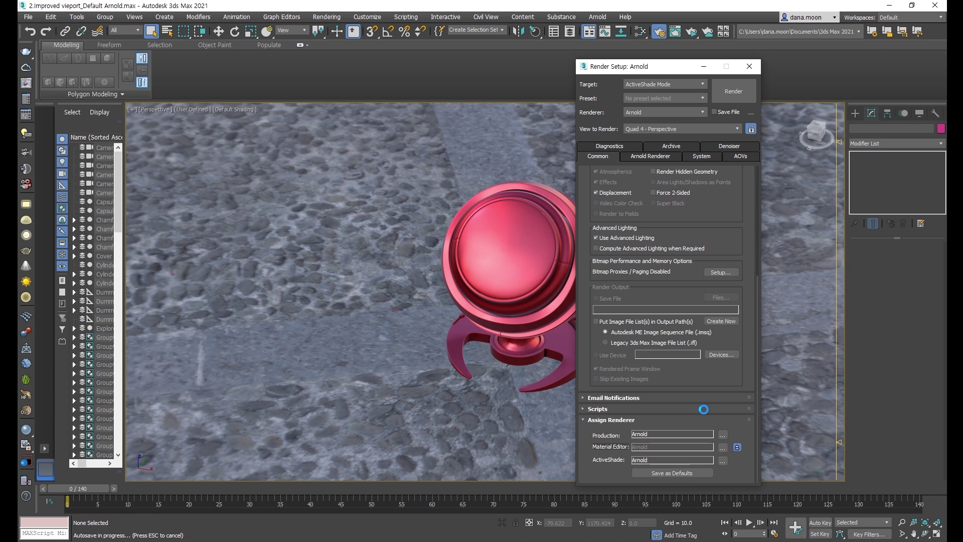
click(750, 66)
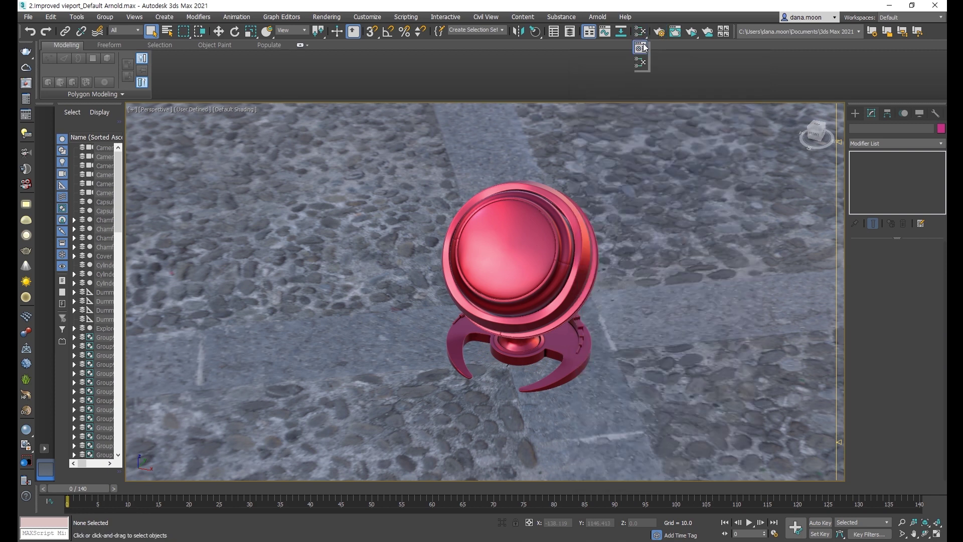
drag(643, 32, 643, 44)
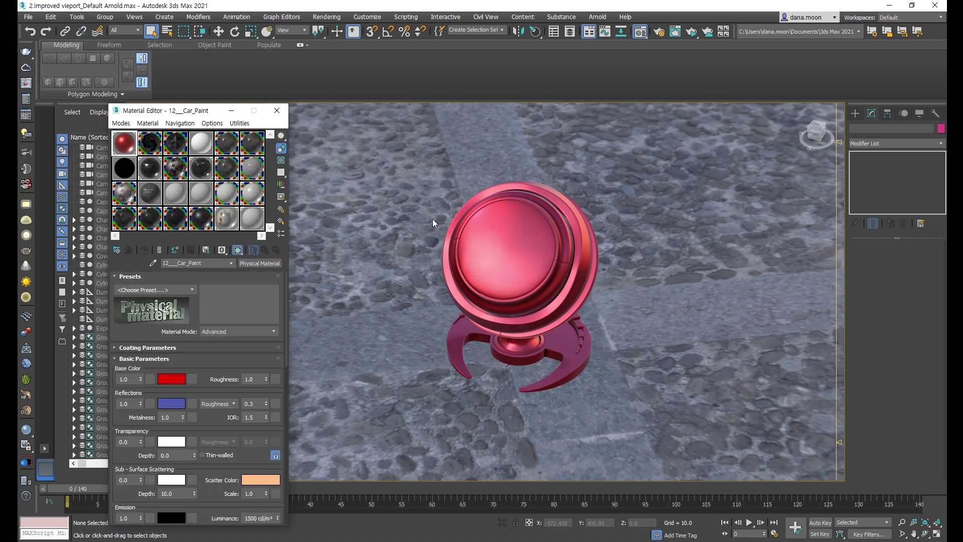
- Show the robot layer, hide PBR_Roughness, and pan up to the robot's body
scroll(428, 217, up, 1)
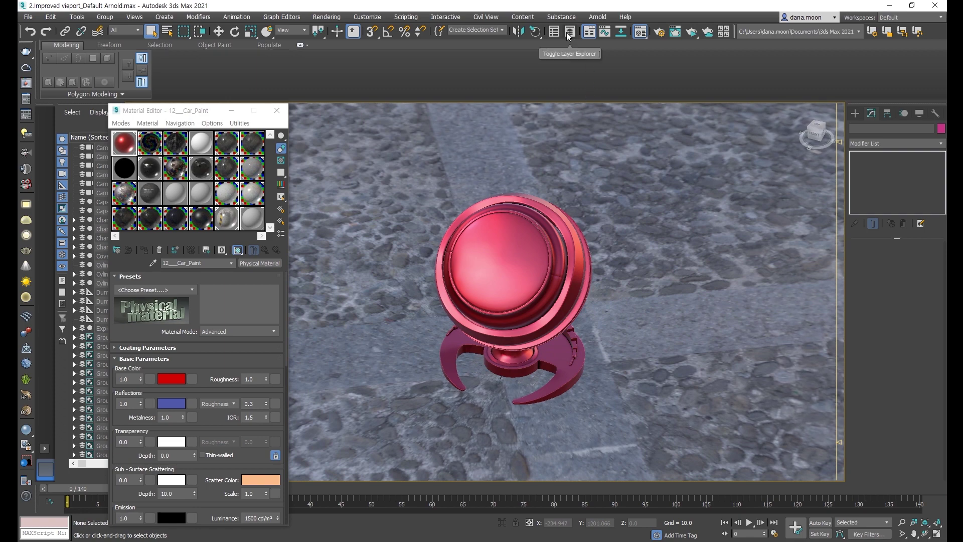
click(568, 32)
click(579, 272)
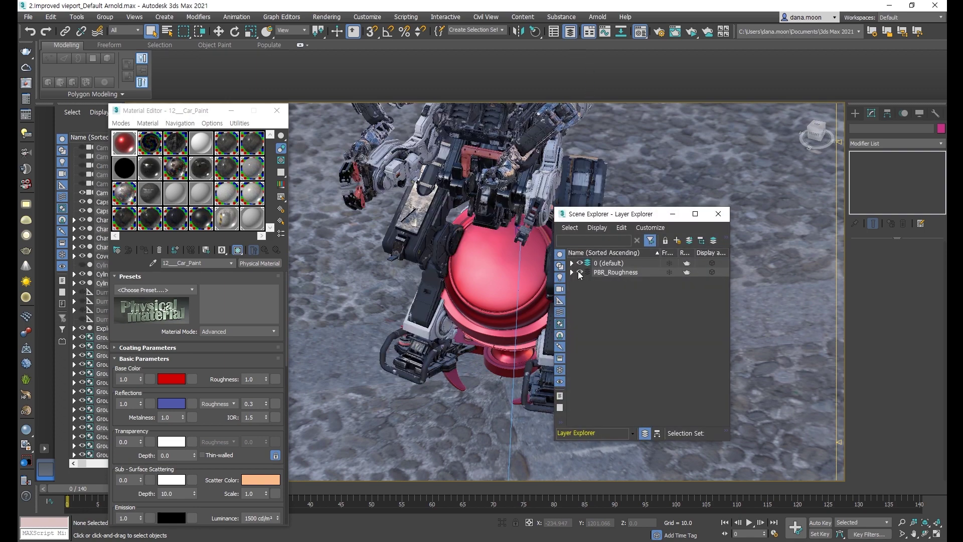
click(580, 263)
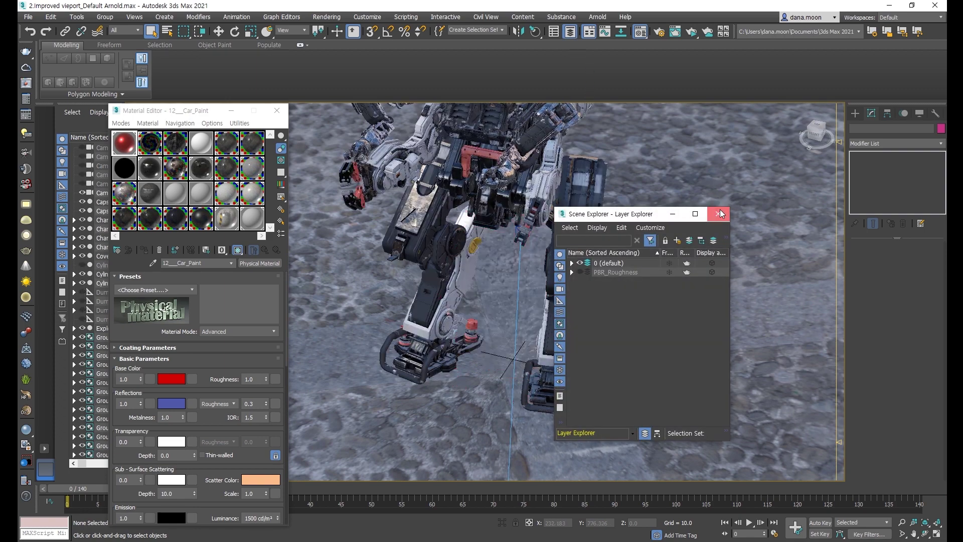
click(718, 214)
mouse_move(605, 215)
middle_down()
mouse_move(597, 258)
mouse_move(474, 255)
mouse_move(494, 229)
middle_up()
- Move the material editor window up and open the Slate Material Editor
click(118, 143)
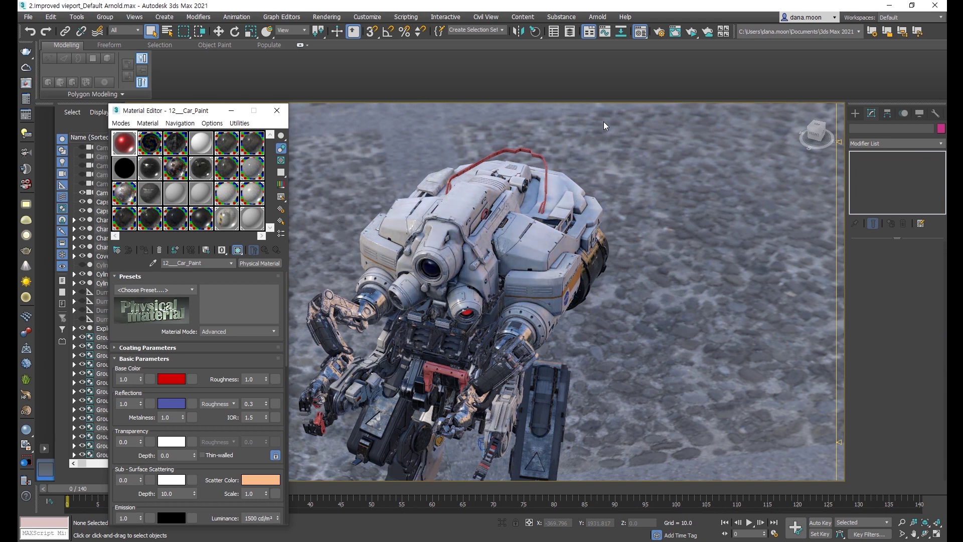
drag(184, 115, 189, 87)
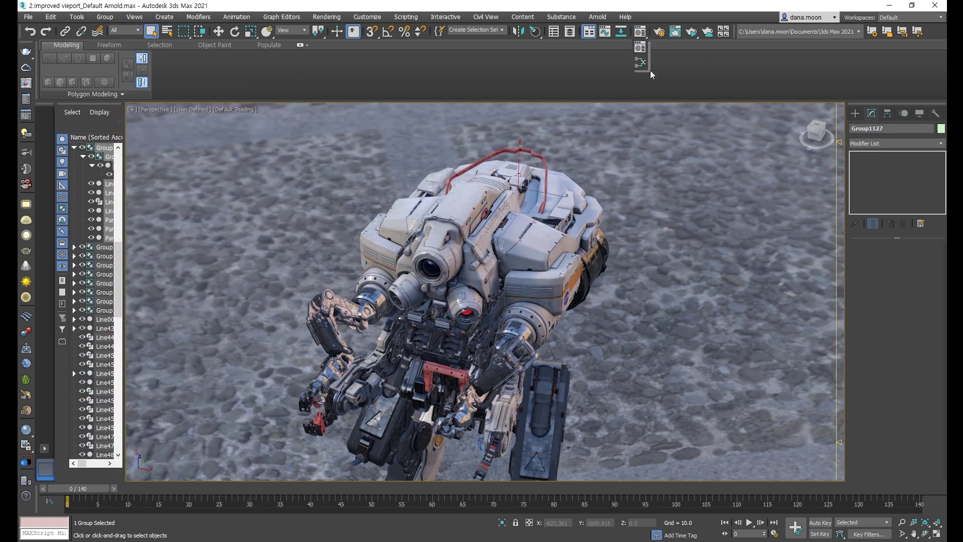
click(638, 33)
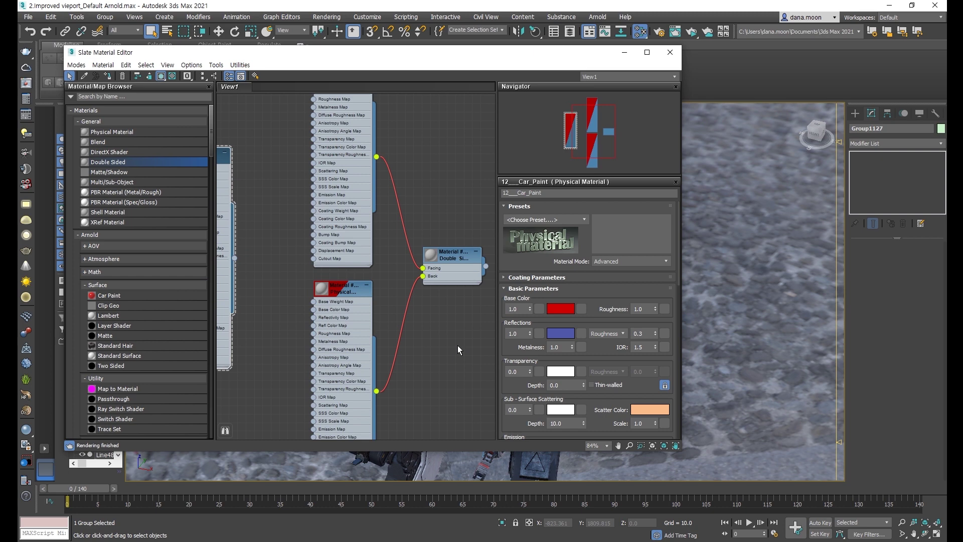
- Inspect both Physical Material nodes under the Double Sided material, then close Slate
double_click(355, 216)
middle_drag(393, 223, 384, 286)
scroll(384, 286, up, 1)
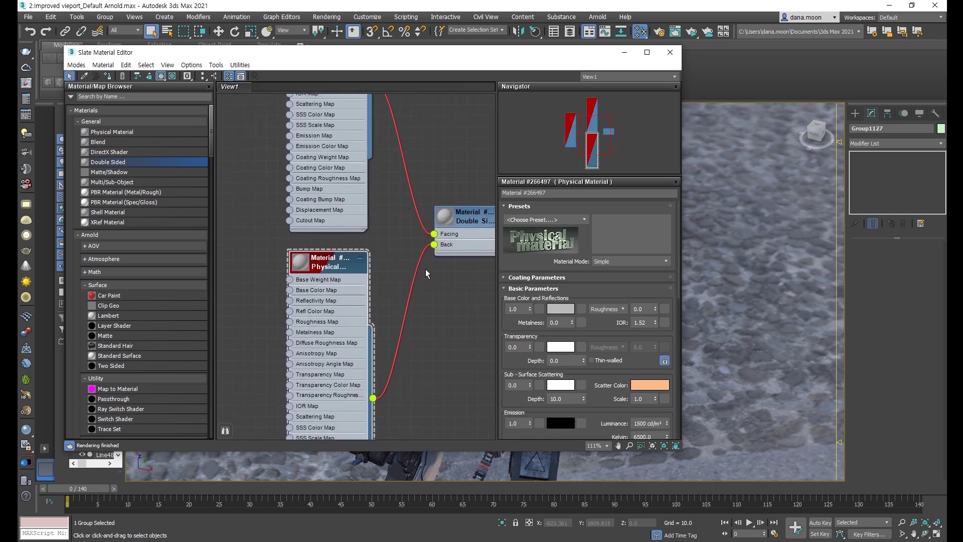
mouse_move(388, 64)
middle_down()
mouse_move(399, 203)
mouse_move(435, 269)
middle_up()
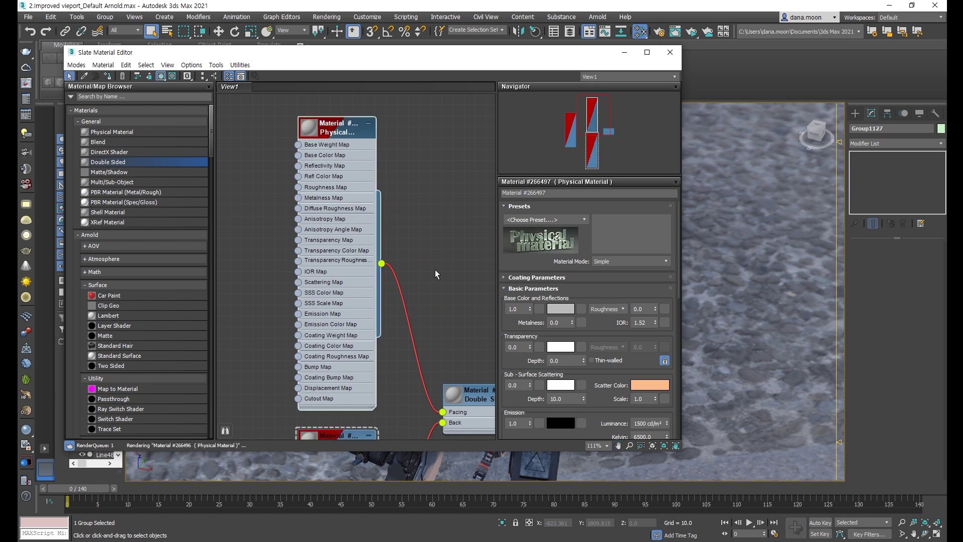
double_click(331, 150)
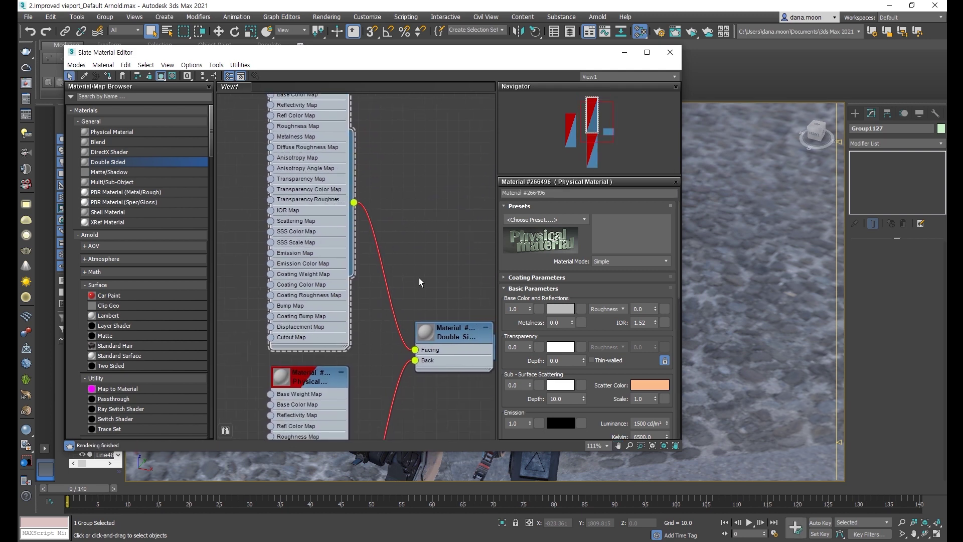
middle_drag(419, 278, 400, 201)
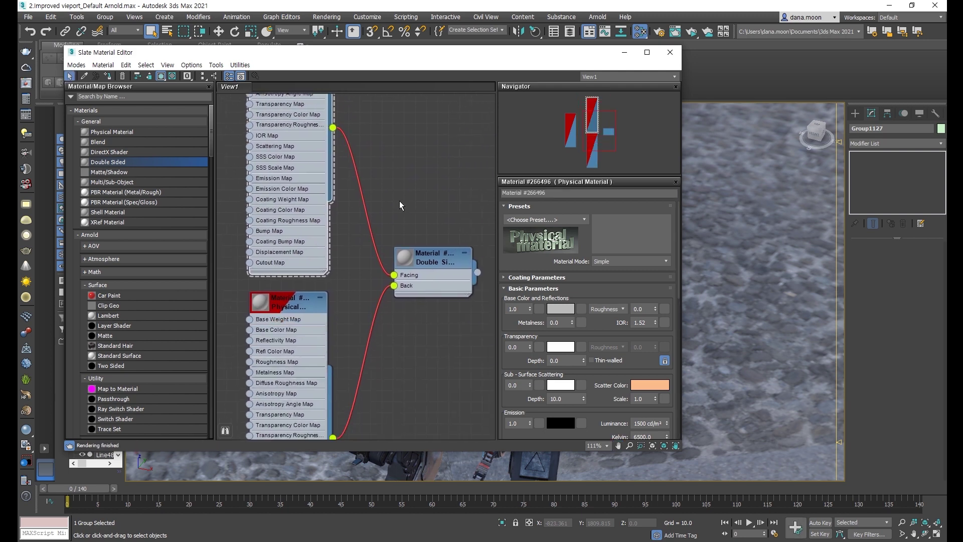
drag(356, 231, 307, 371)
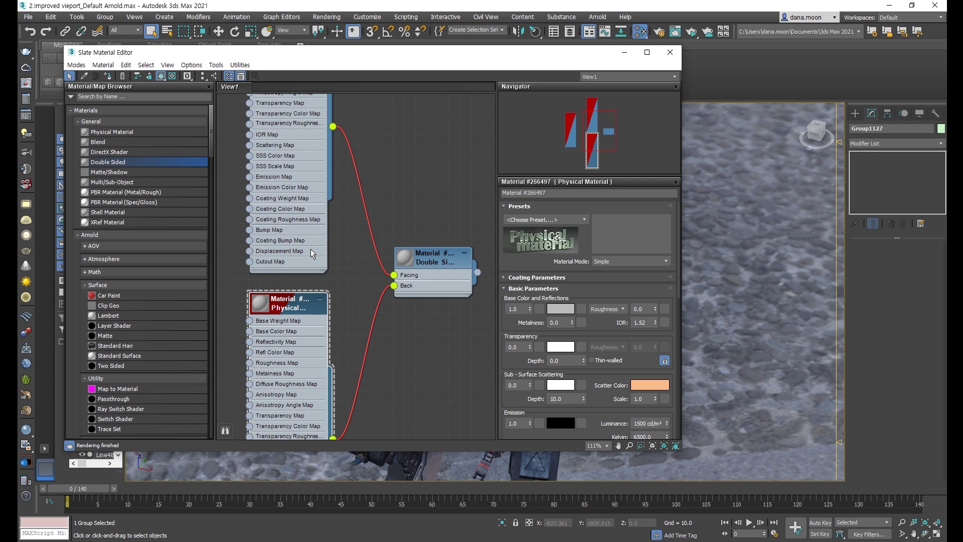
click(672, 51)
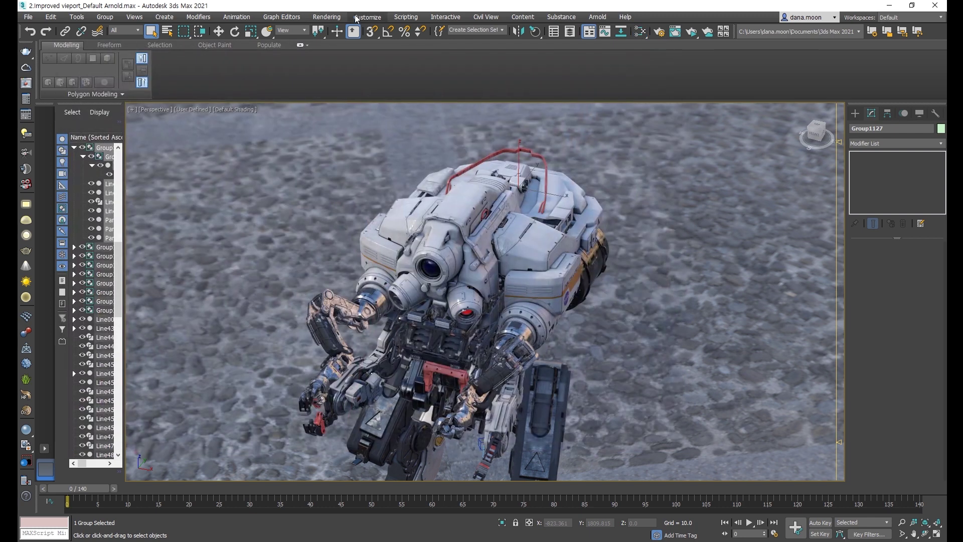
click(356, 17)
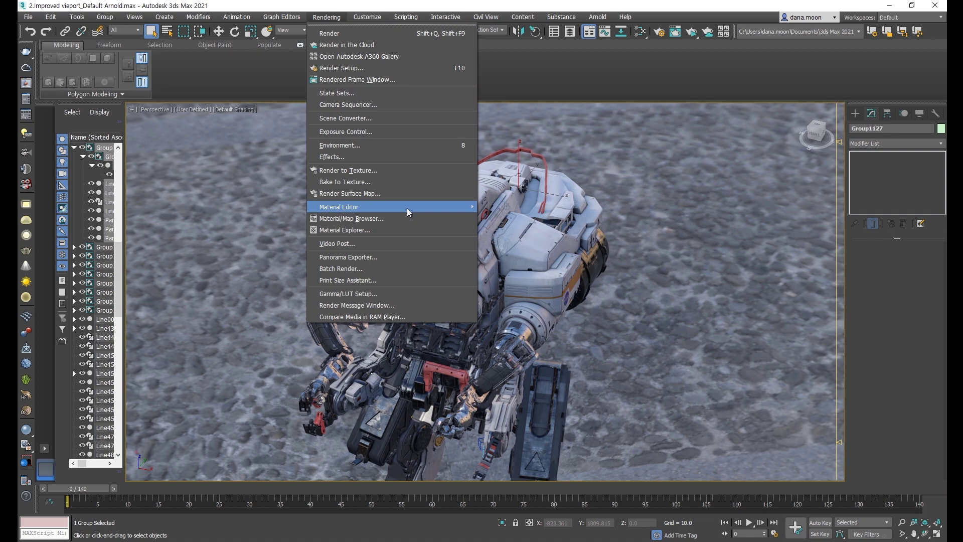
click(346, 119)
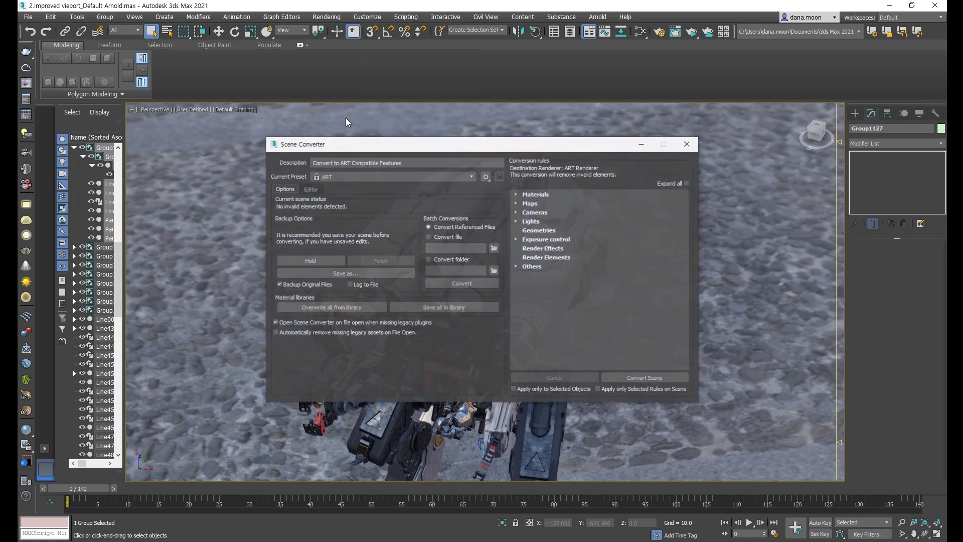
click(448, 176)
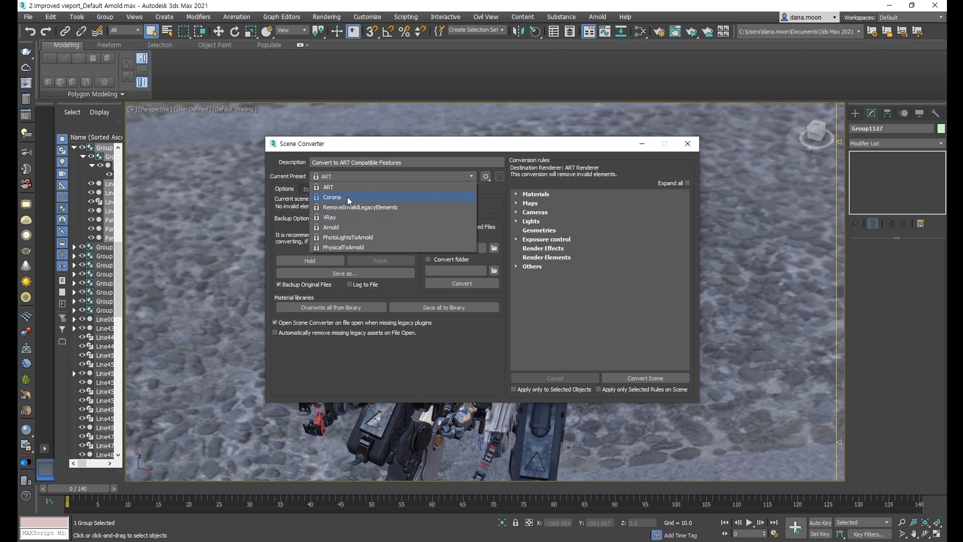
click(687, 144)
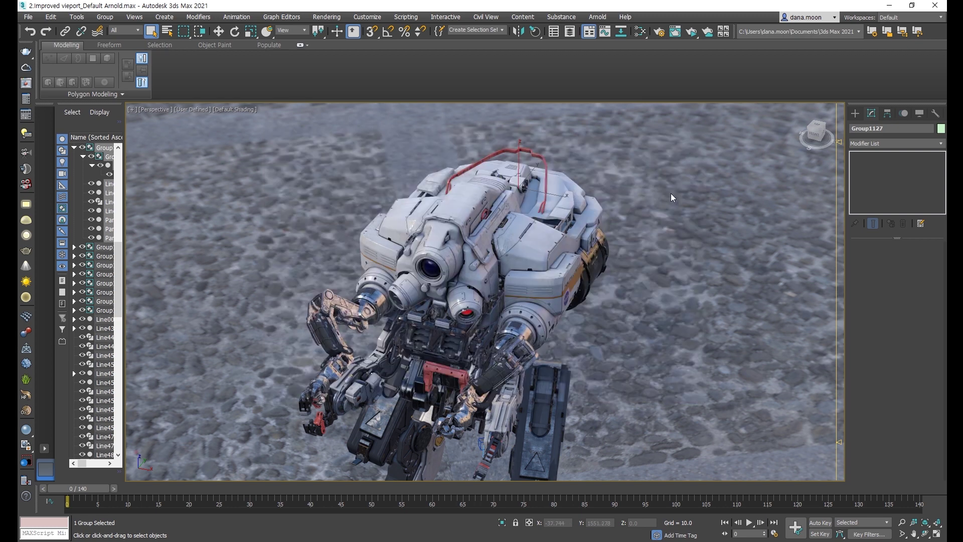
middle_drag(670, 193, 676, 170)
right_click(677, 196)
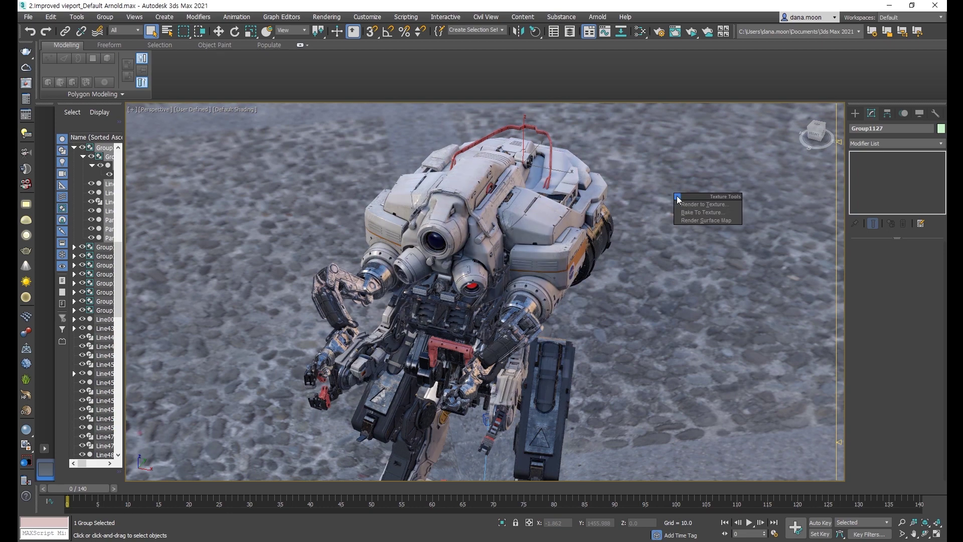
click(725, 211)
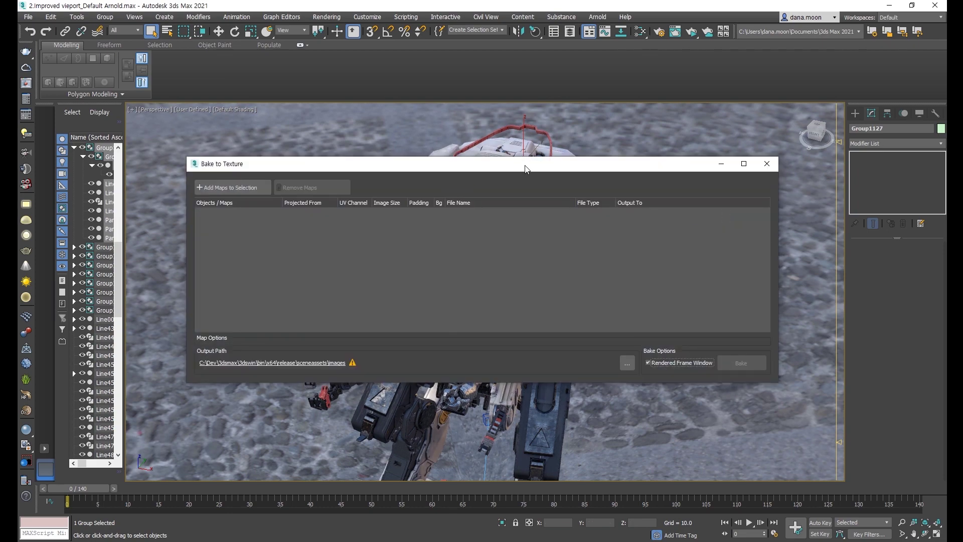
click(766, 166)
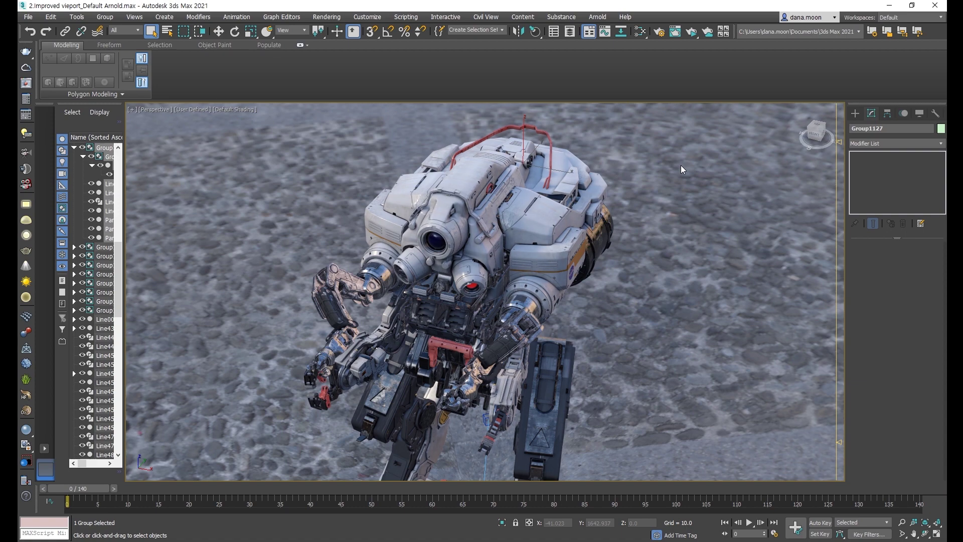
click(370, 18)
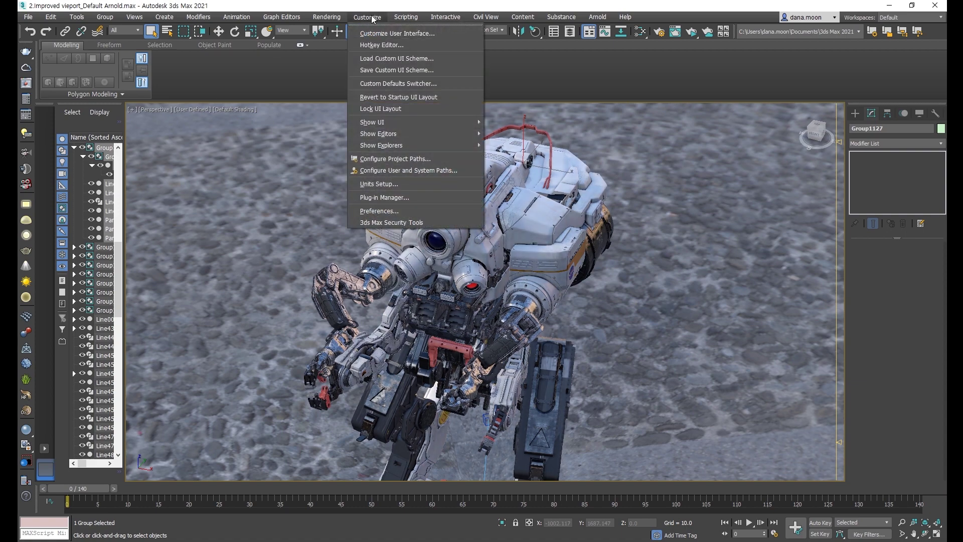
- Preview MAX.Legacy in the Custom Defaults Switcher and scroll through its description
click(452, 83)
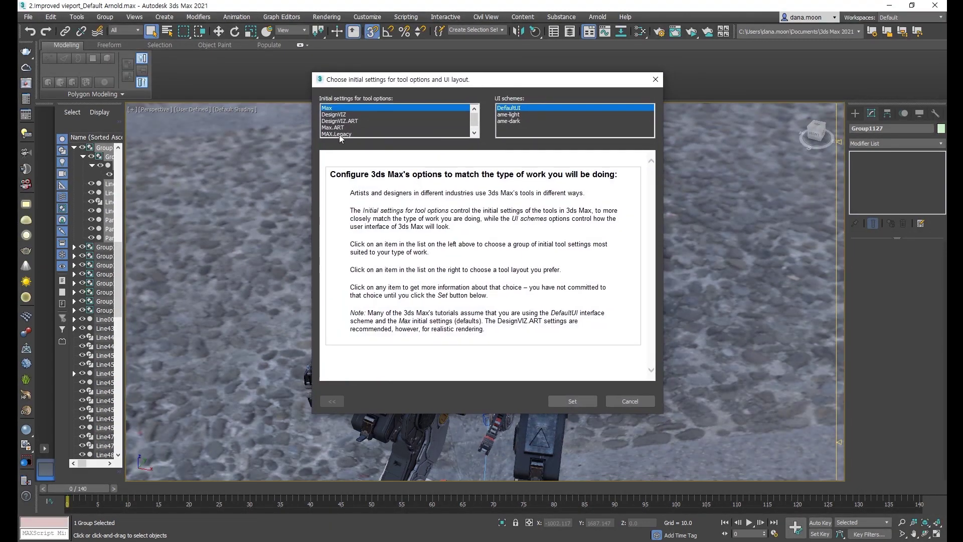
click(339, 135)
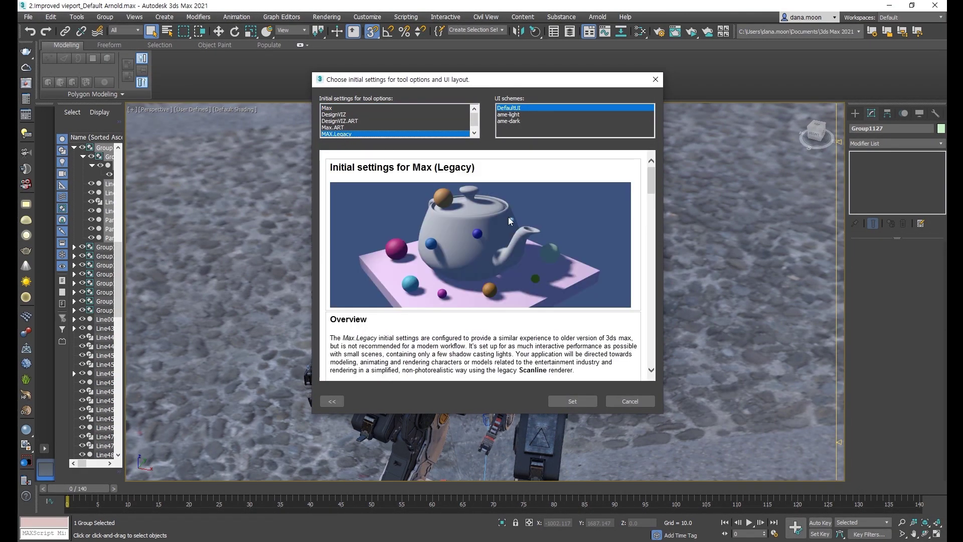
scroll(616, 209, down, 1)
scroll(616, 209, down, 8)
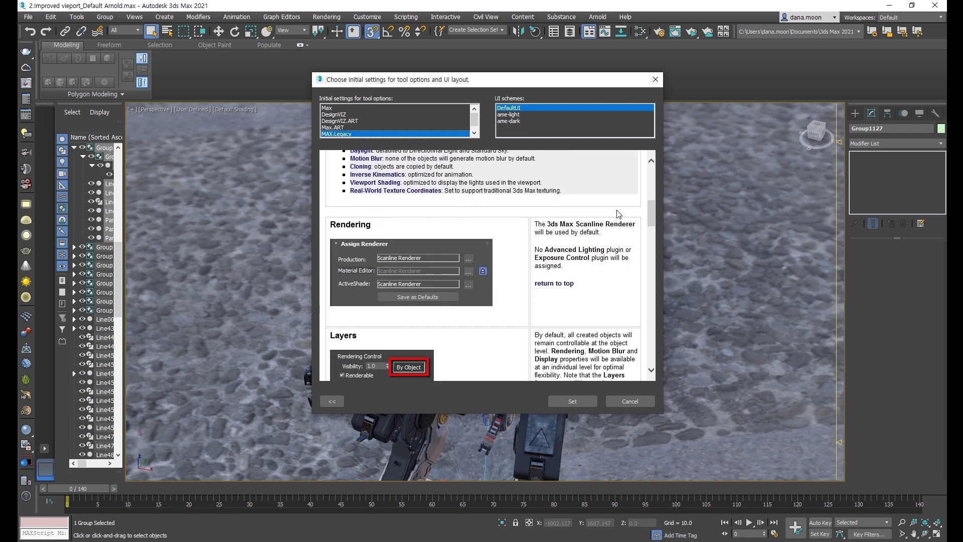